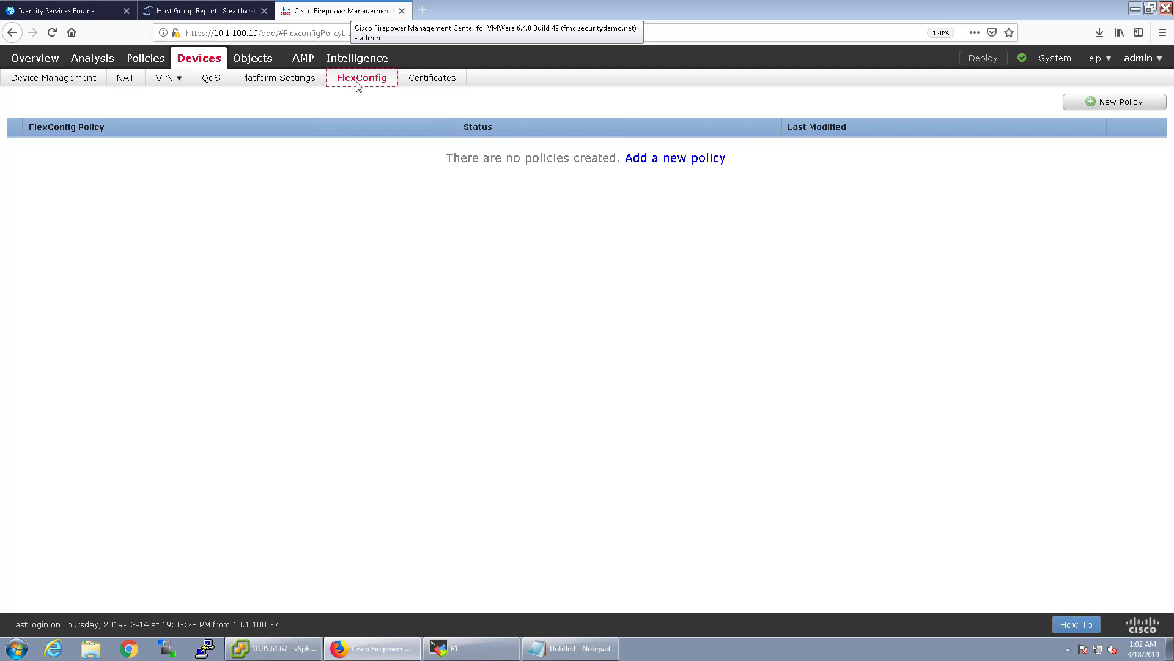
# Move from the empty FlexConfig policy list toward the Objects area.
pyautogui.click(355, 202)
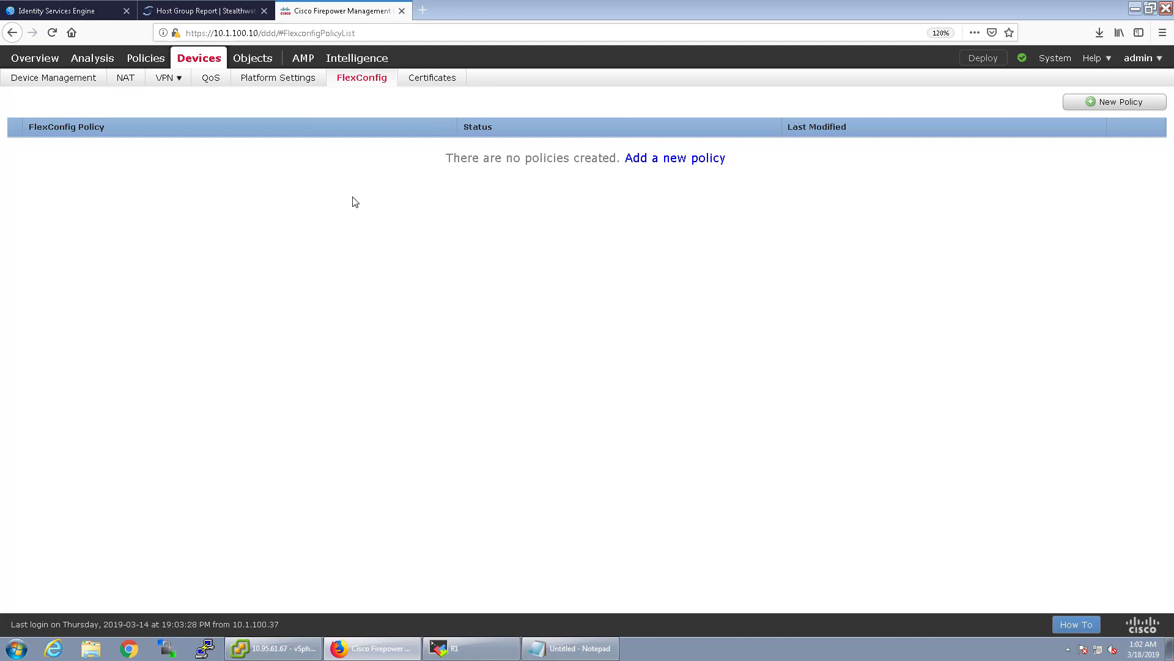
# Open the netflow_Destination text object from page 2 of the FlexConfig text objects.
pyautogui.moveTo(255, 67)
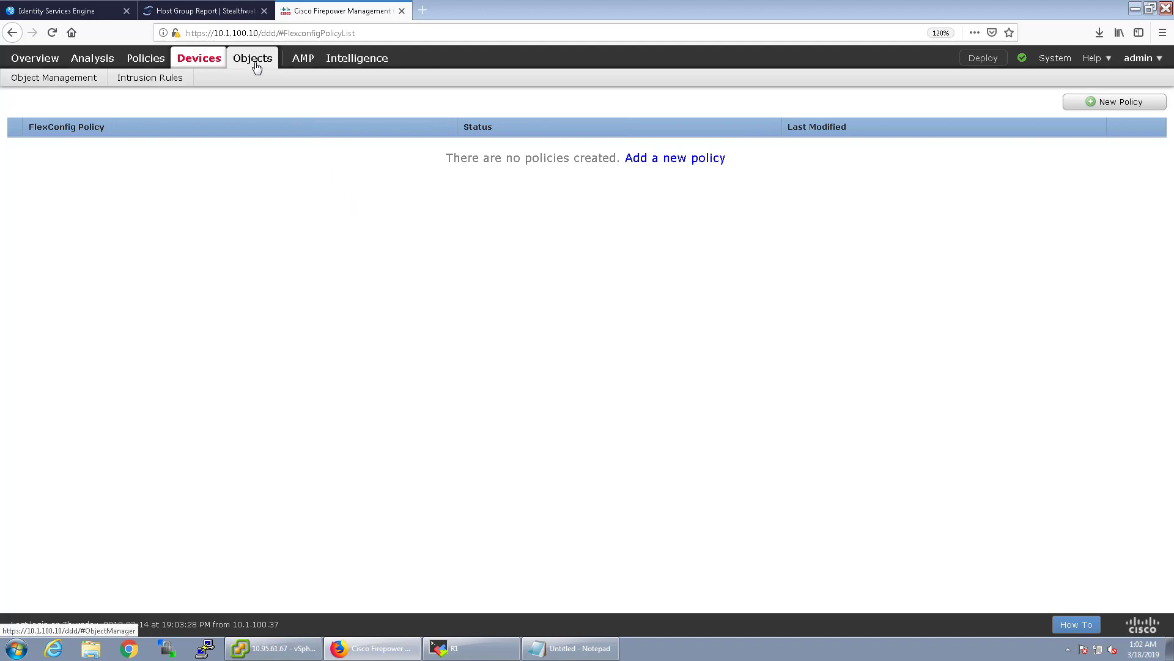
pyautogui.click(84, 78)
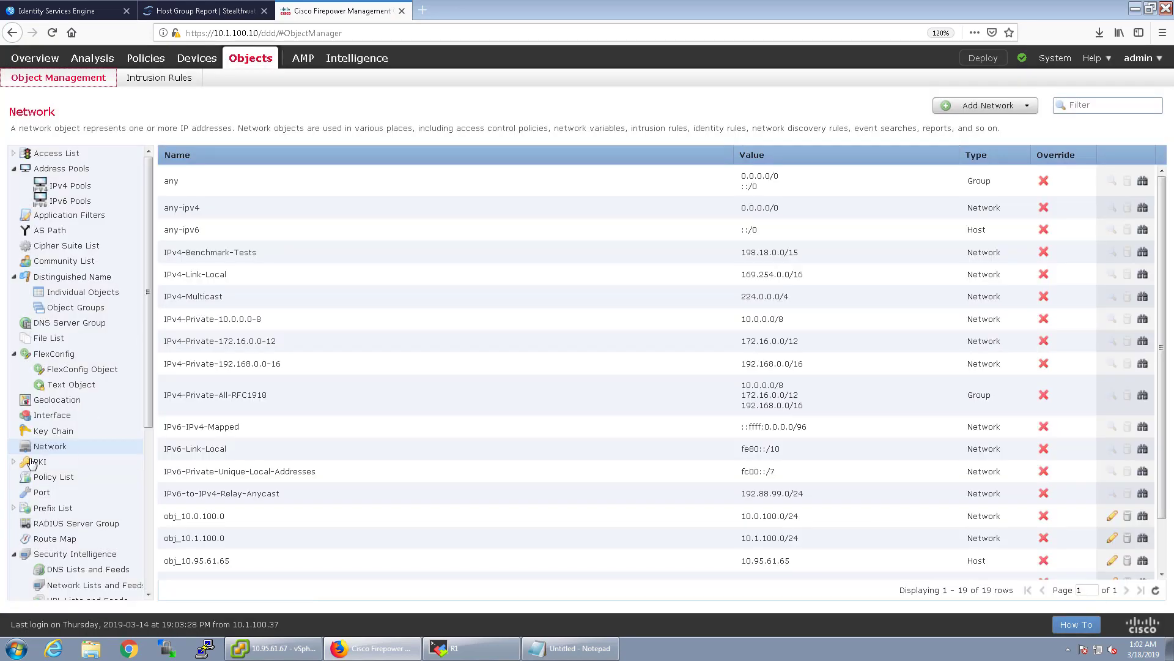
pyautogui.click(67, 387)
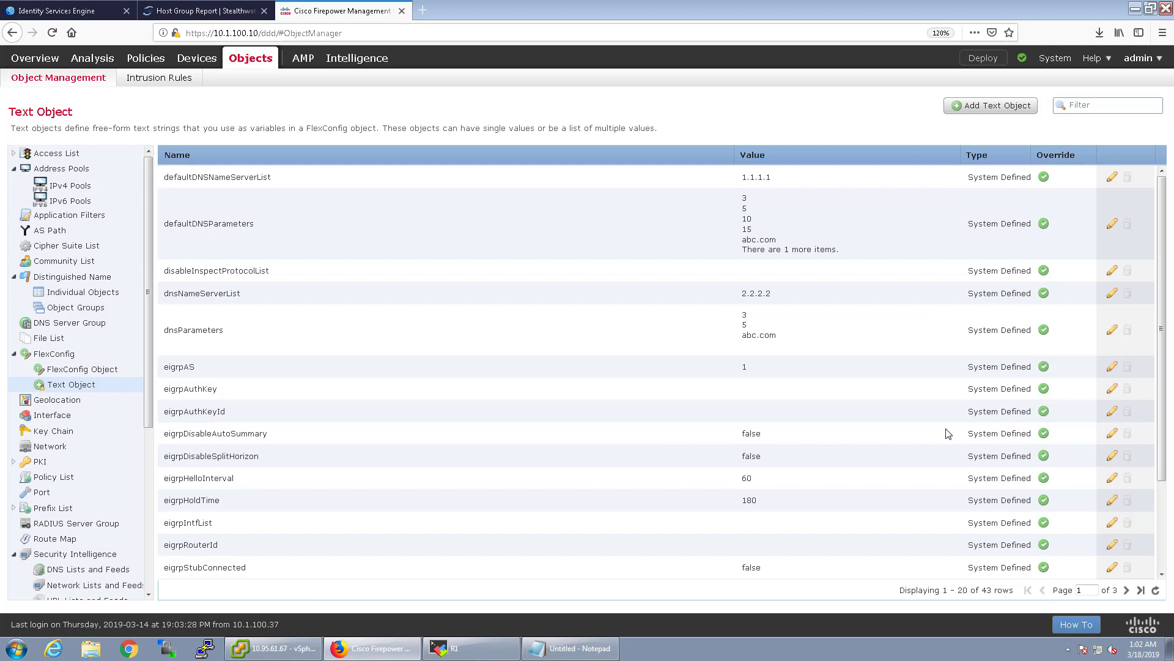
pyautogui.scroll(-3, 942, 436)
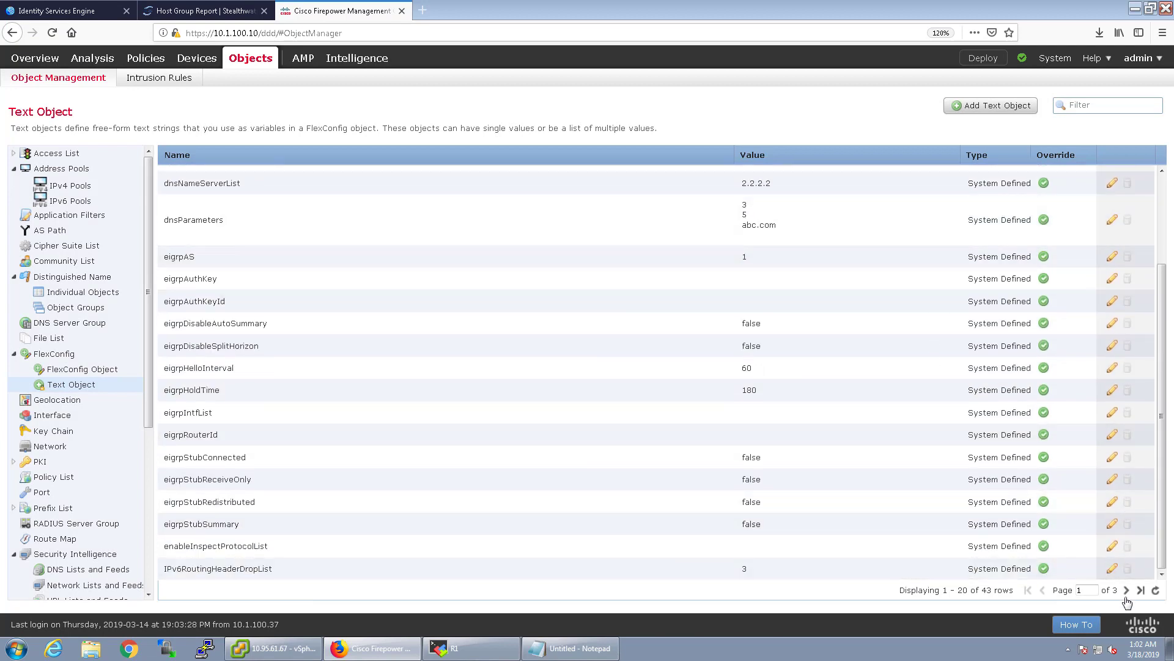
pyautogui.click(1126, 590)
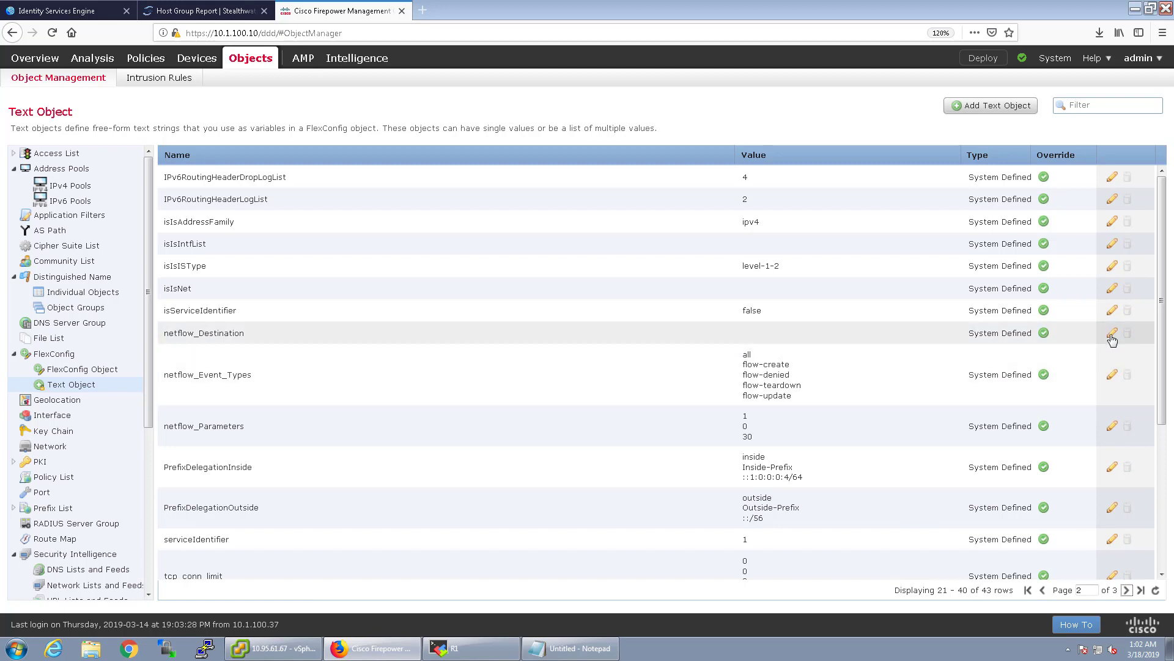
pyautogui.click(1112, 333)
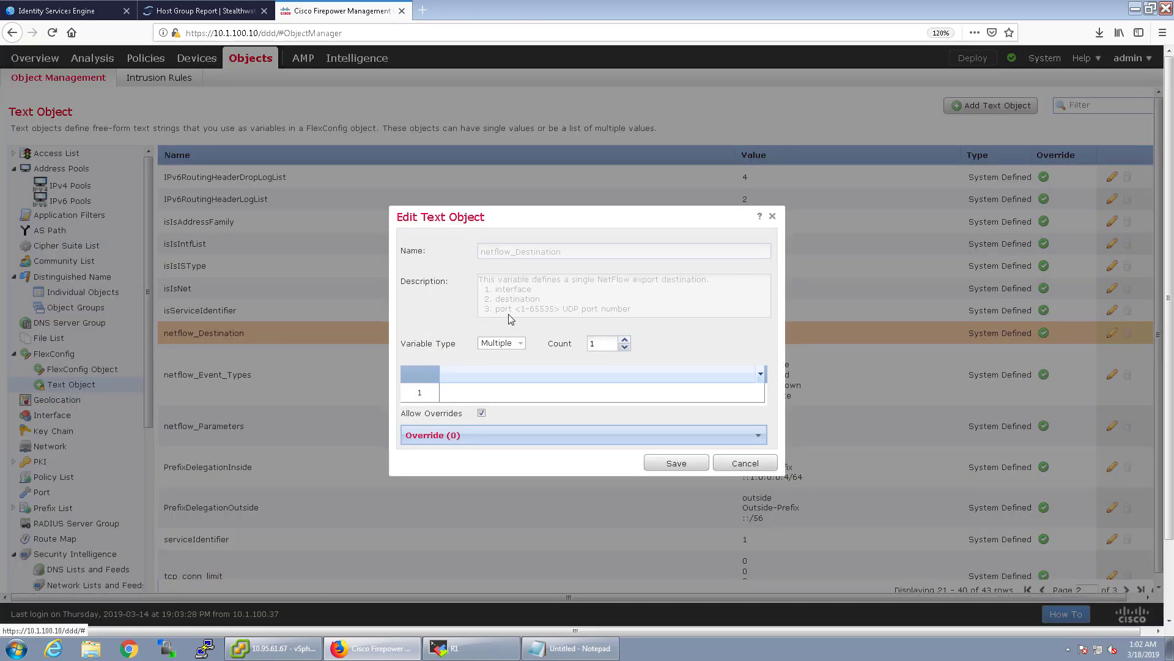
# Give netflow_Destination three values: Inside, 10.1.100.51 and port 2055, then save.
pyautogui.click(624, 340)
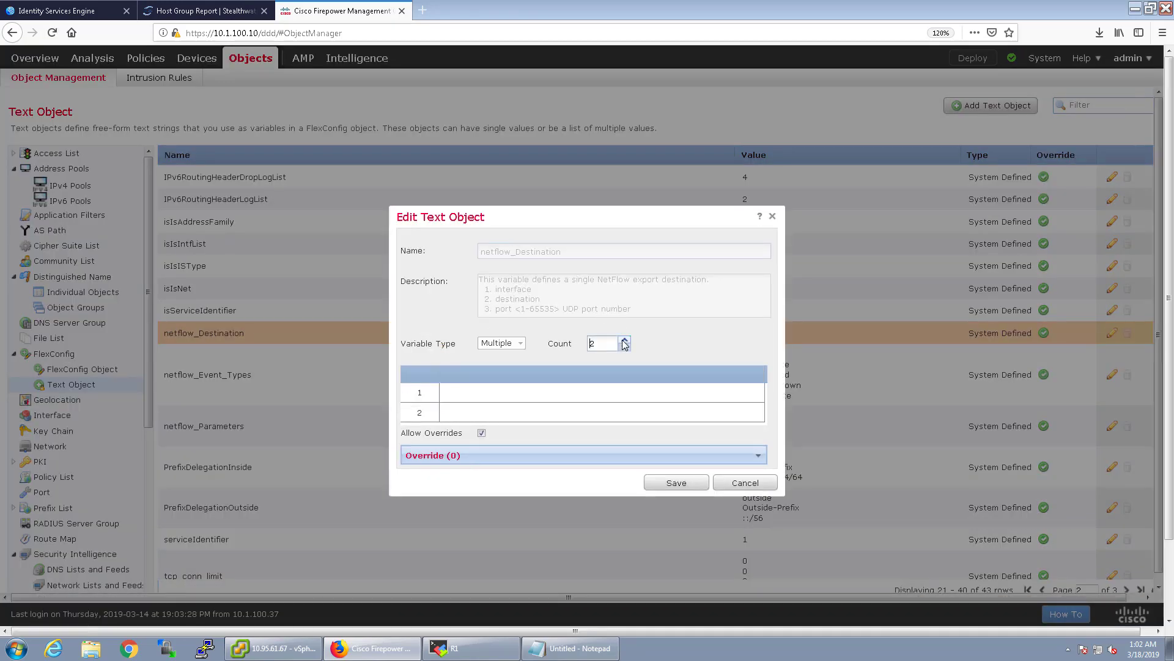
pyautogui.click(625, 340)
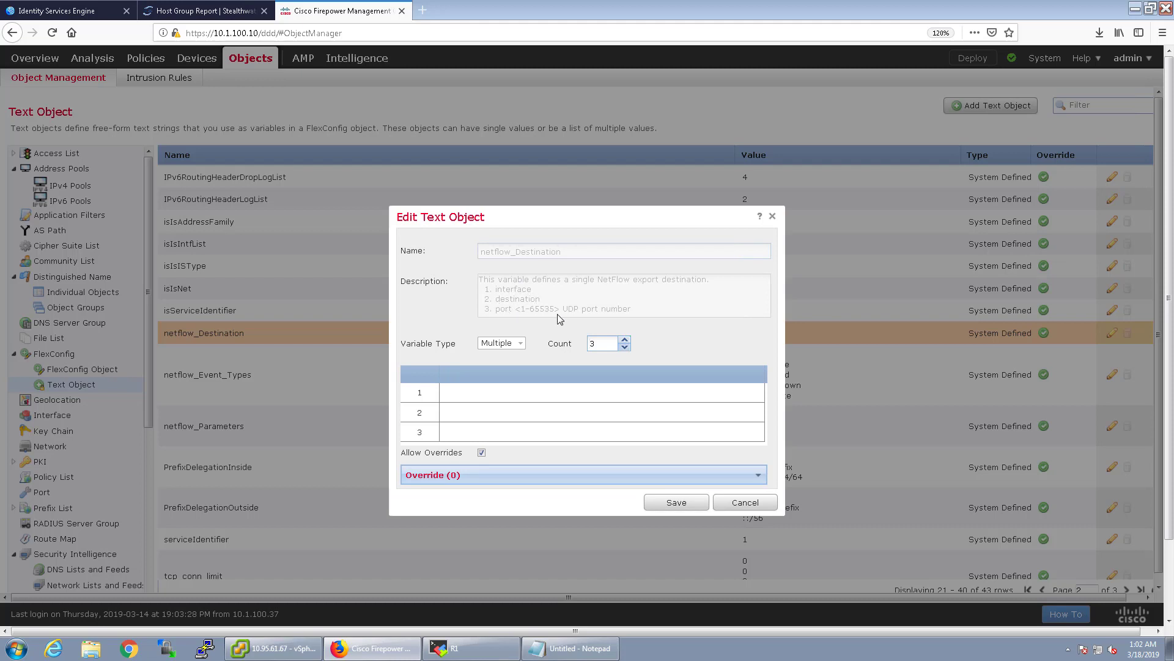
pyautogui.click(514, 393)
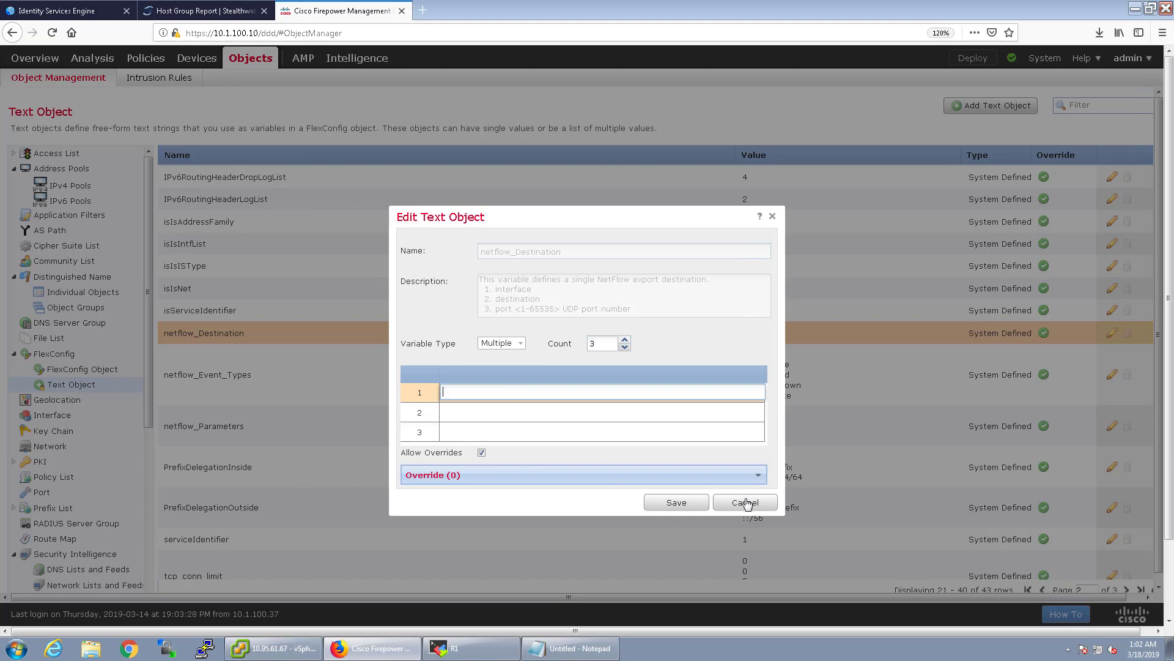
pyautogui.click(514, 412)
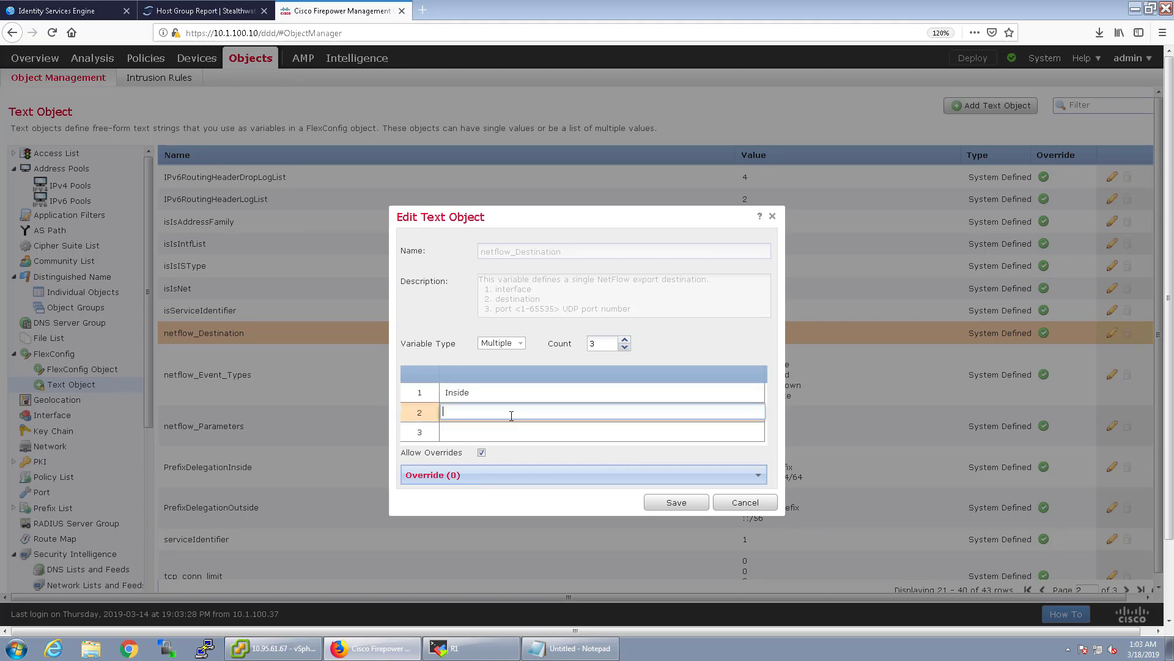
pyautogui.write('10.1.100.51')
pyautogui.click(505, 433)
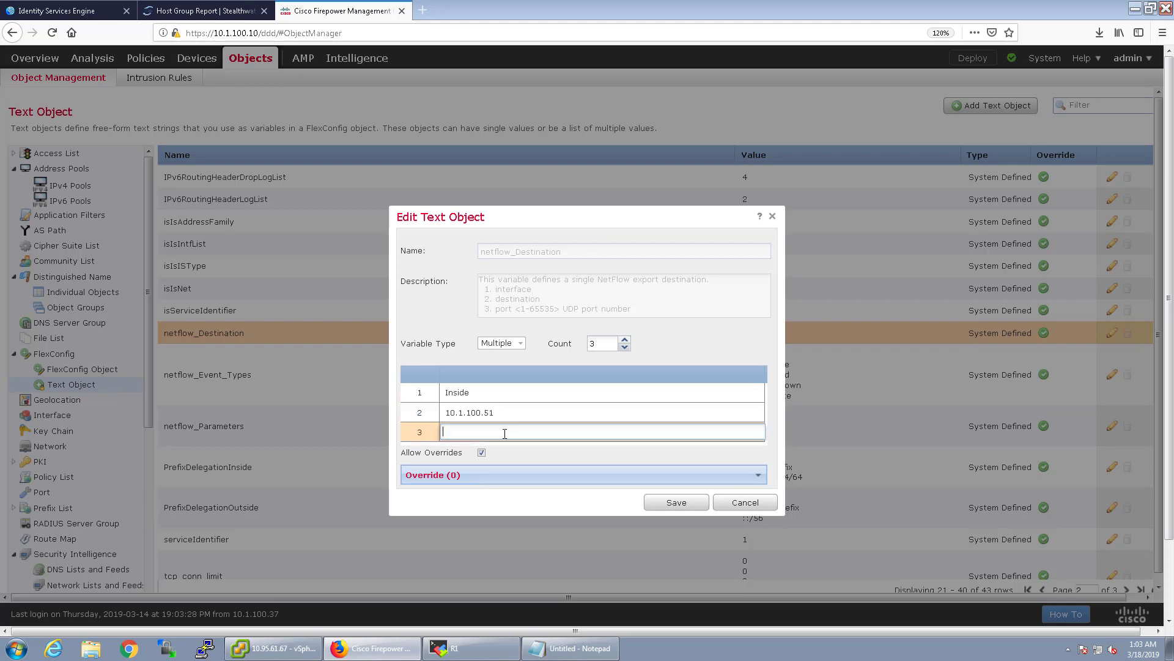
pyautogui.write('2055')
pyautogui.click(678, 502)
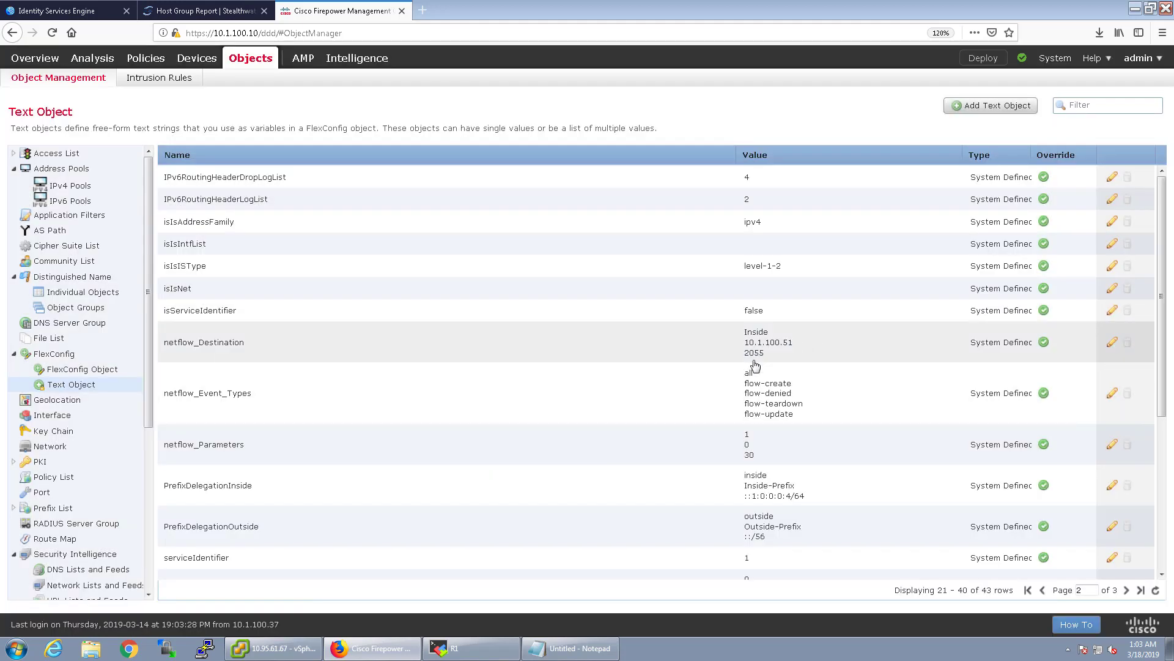
# Change the netflow_Event_Types count from 5 to 1, leaving only 'all', and save.
pyautogui.click(1112, 393)
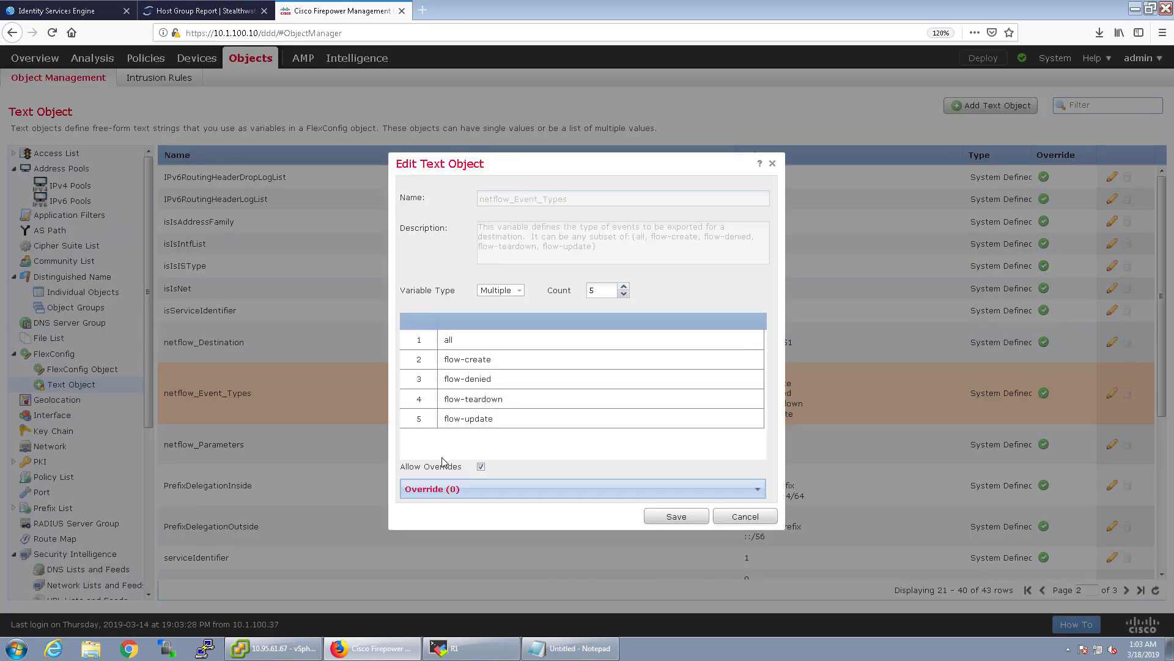
pyautogui.click(604, 291)
pyautogui.press('BackSpace')
pyautogui.write('1')
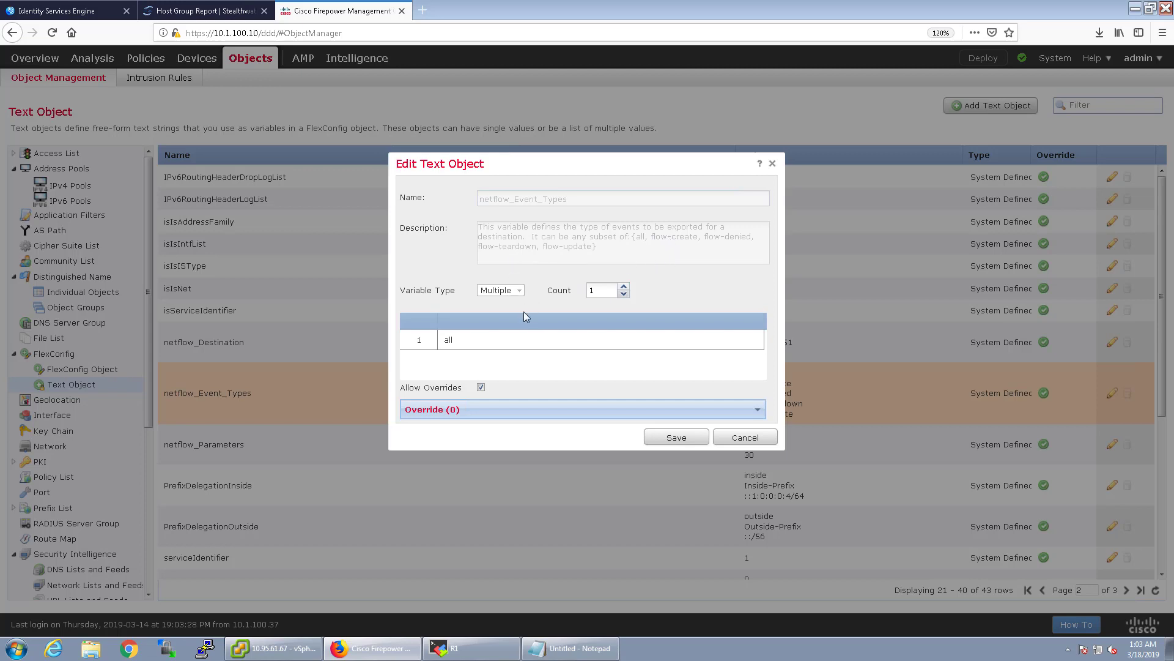
pyautogui.click(672, 438)
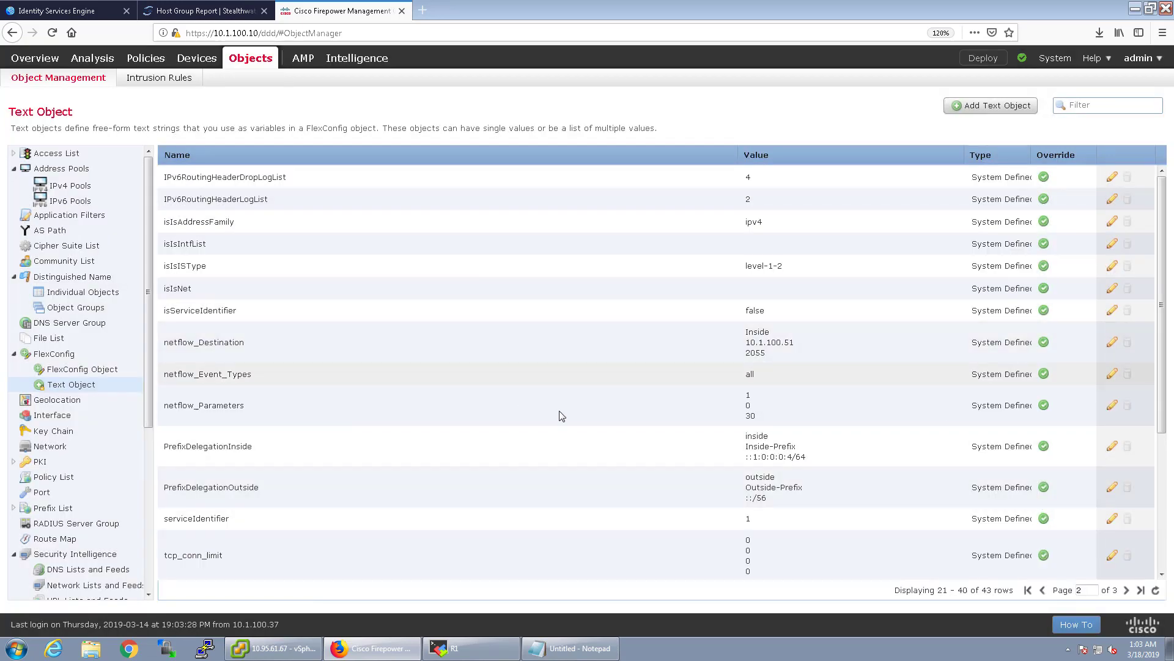
# Save netflow_Parameters with values 1, 0 and 3, replacing the old 30.
pyautogui.click(938, 410)
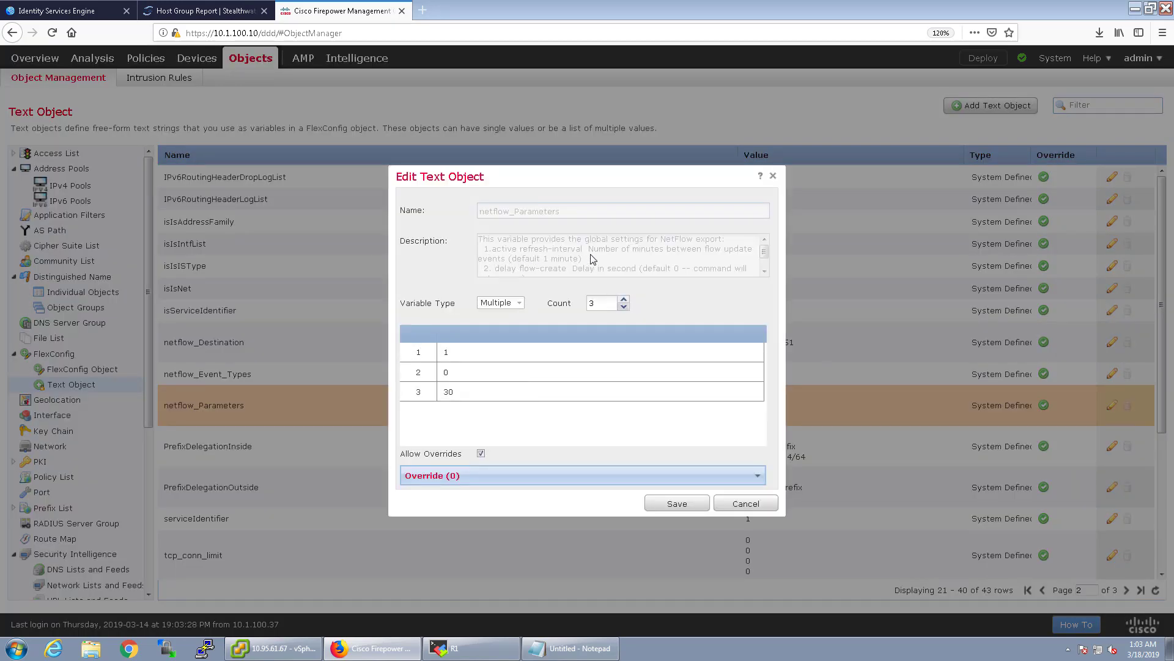
pyautogui.click(765, 271)
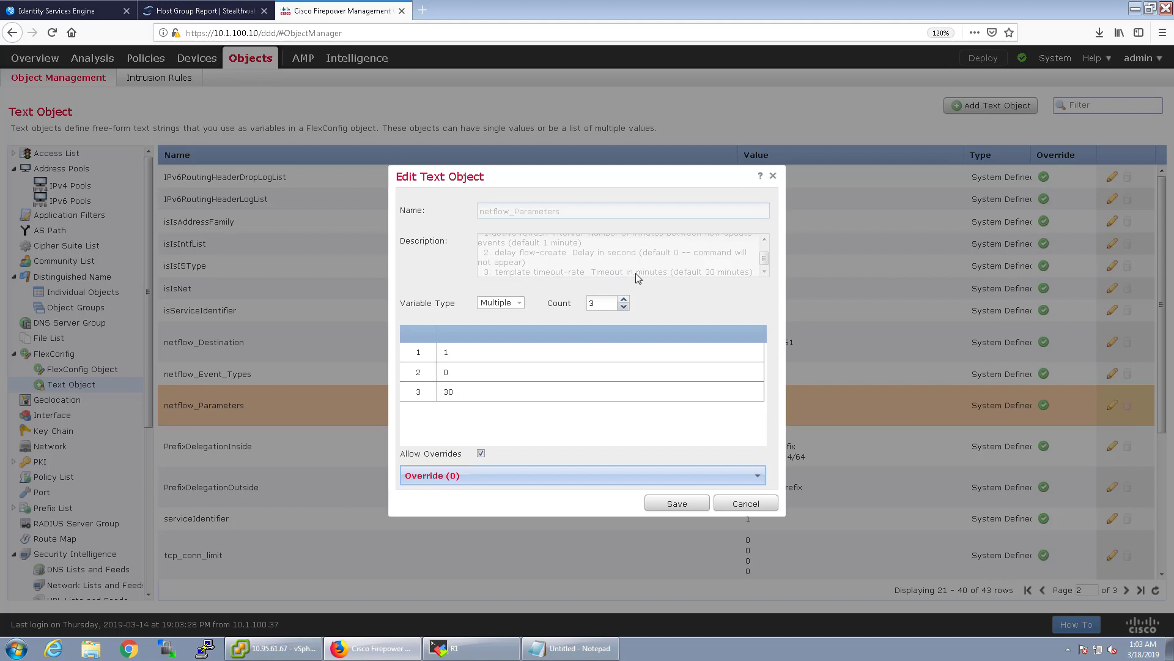
pyautogui.doubleClick(446, 391)
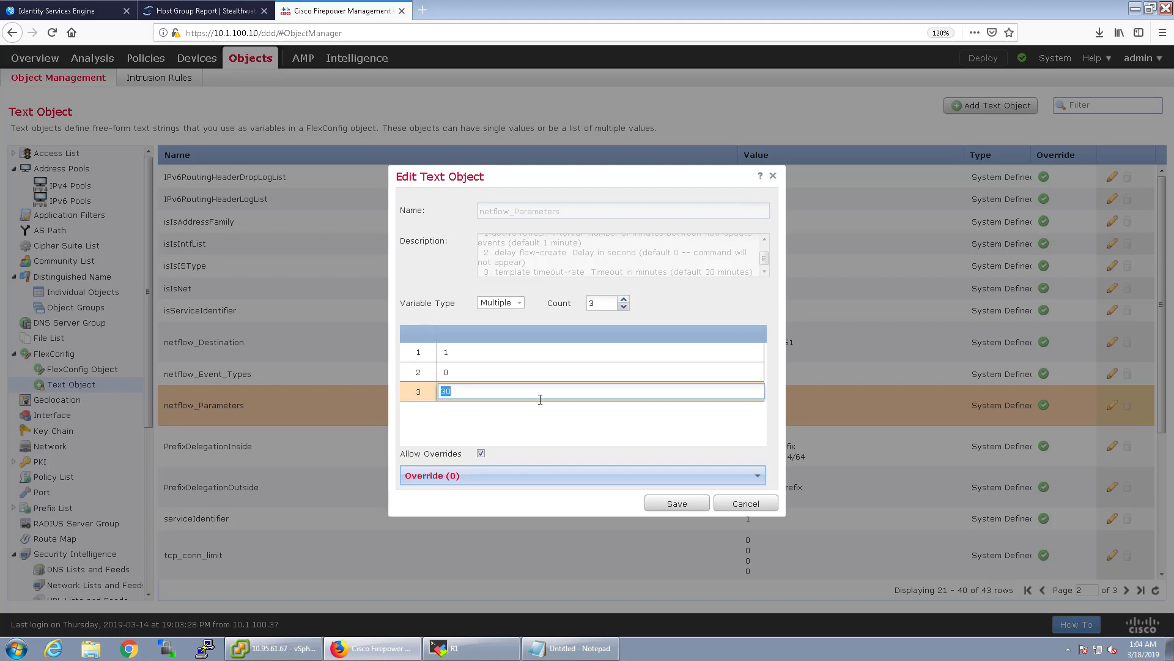
pyautogui.write('3')
pyautogui.click(666, 500)
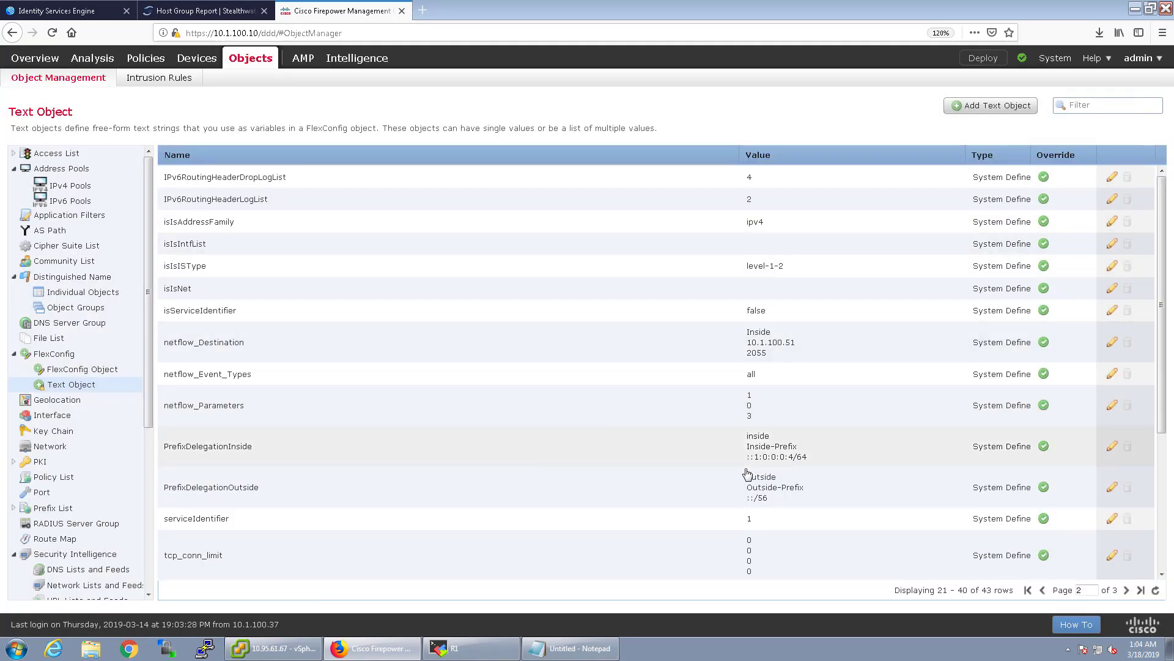
# Duplicate the Netflow_Add_Destination FlexConfig object and save it as Netflow_Add_Destination_Stealthwatch.
pyautogui.click(98, 370)
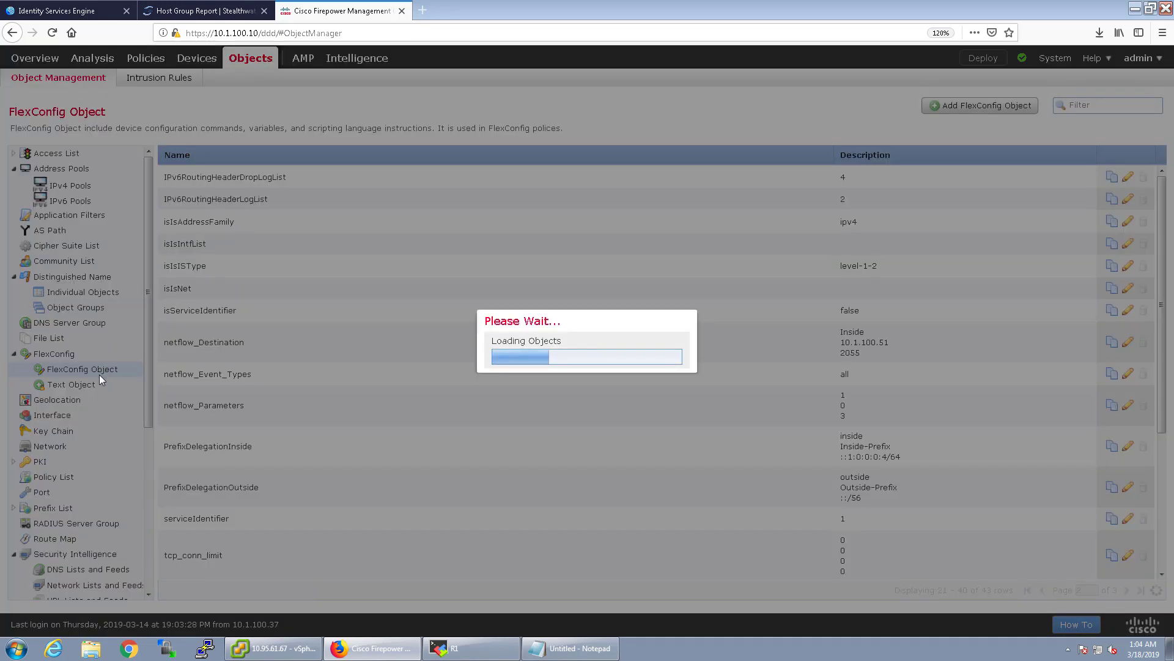
pyautogui.scroll(-1, 710, 401)
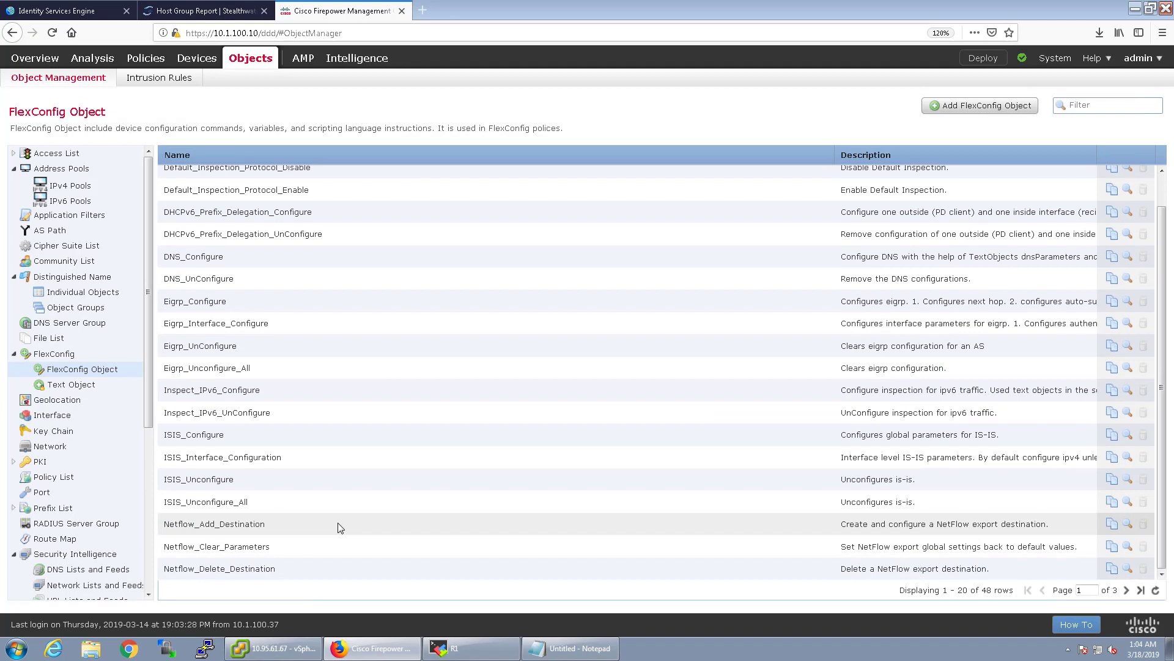
pyautogui.click(1113, 524)
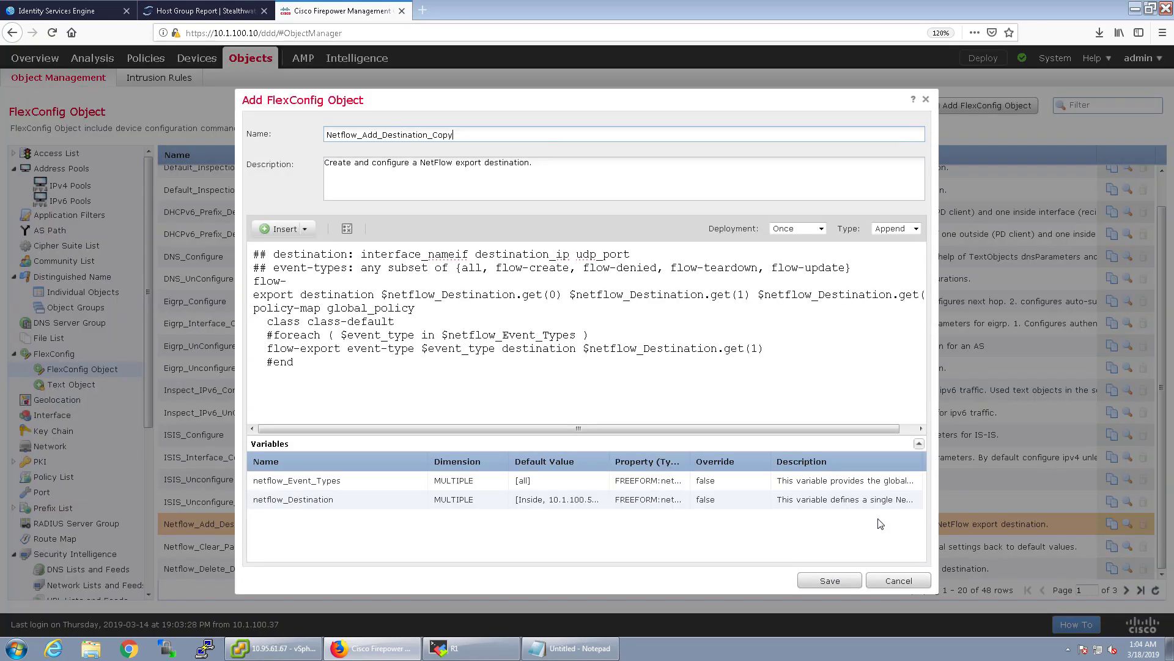
pyautogui.moveTo(455, 136)
pyautogui.mouseDown()
pyautogui.moveTo(377, 136)
pyautogui.moveTo(436, 136)
pyautogui.mouseUp()
pyautogui.press('BackSpace')
pyautogui.press('BackSpace')
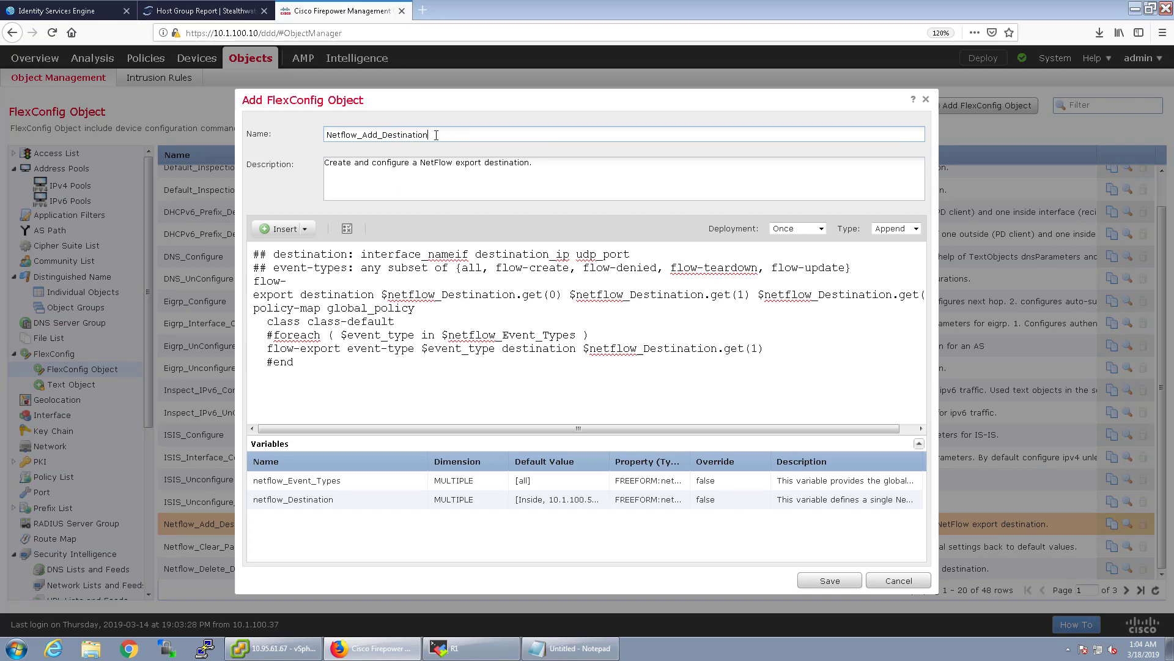
pyautogui.write('_Stealthwatch')
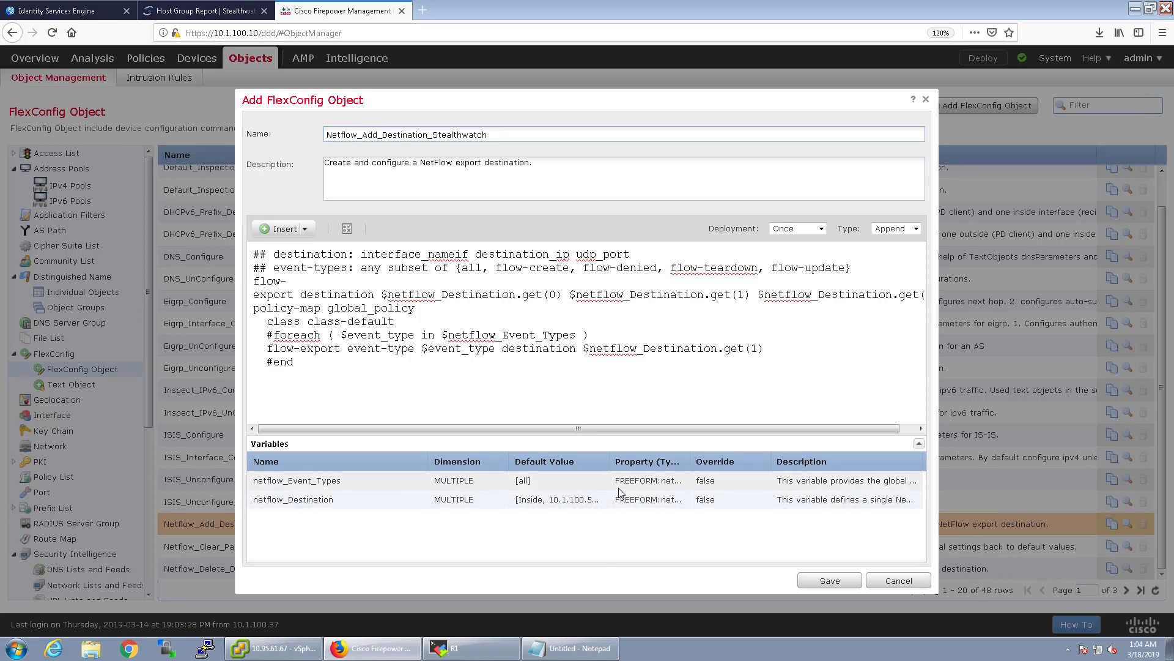
pyautogui.click(810, 579)
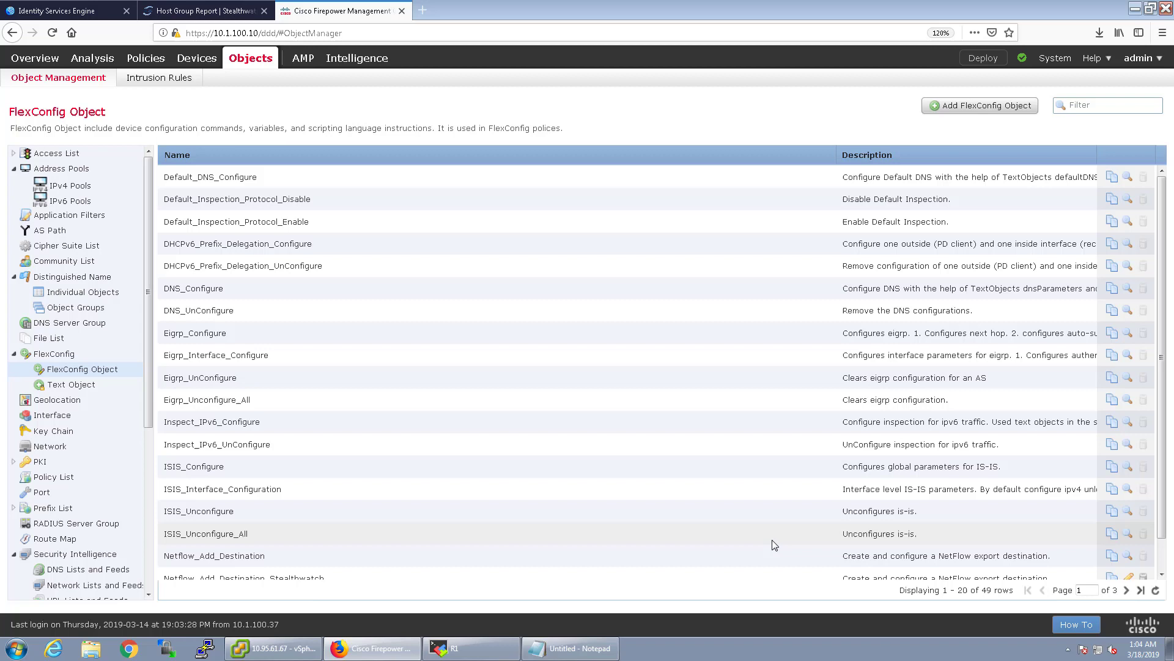
# On page 2, copy Netflow_Set_Parameters and save the copy as Netflow_Set_Parameters_Stealthwatch.
pyautogui.scroll(-1, 575, 557)
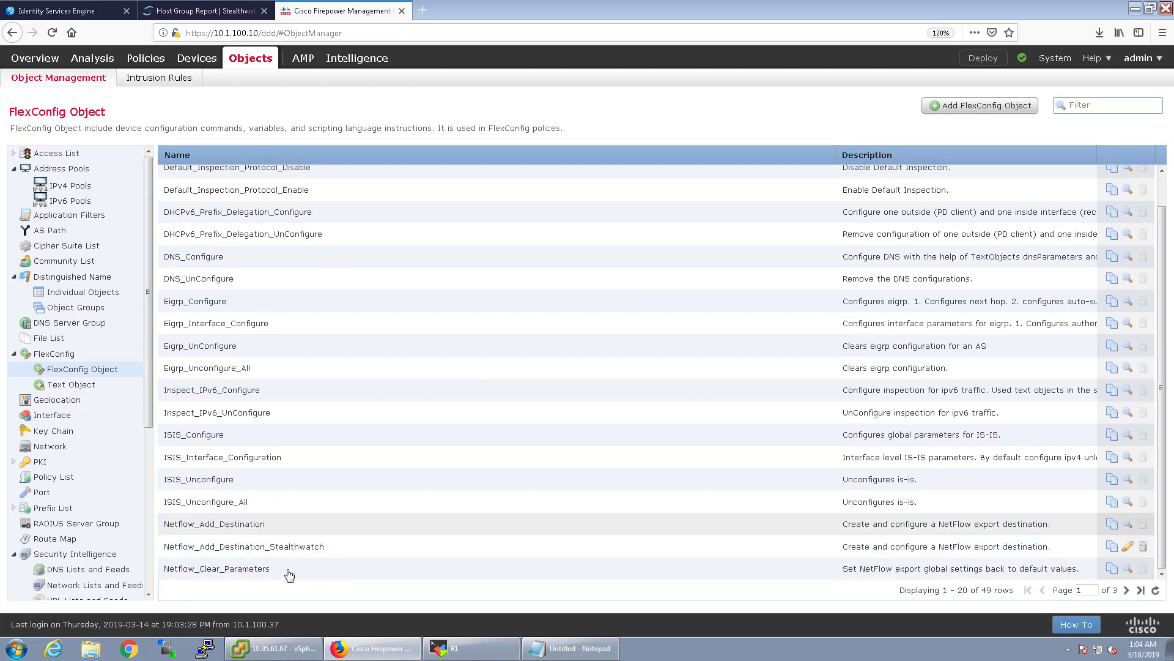
pyautogui.click(1125, 590)
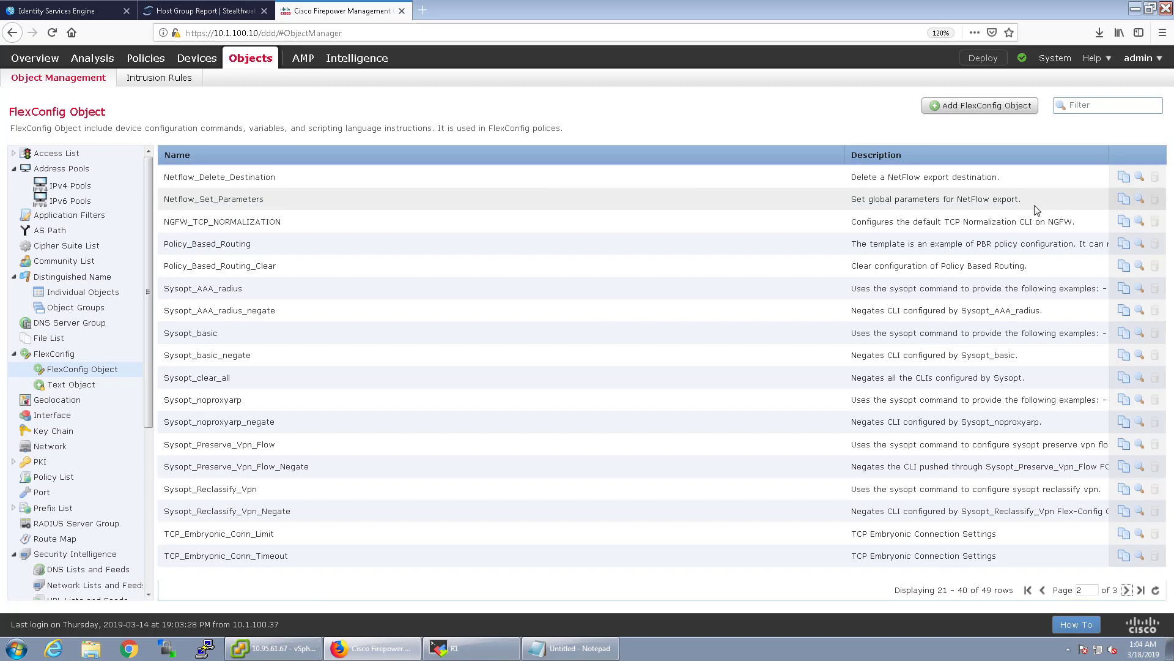
pyautogui.click(1124, 199)
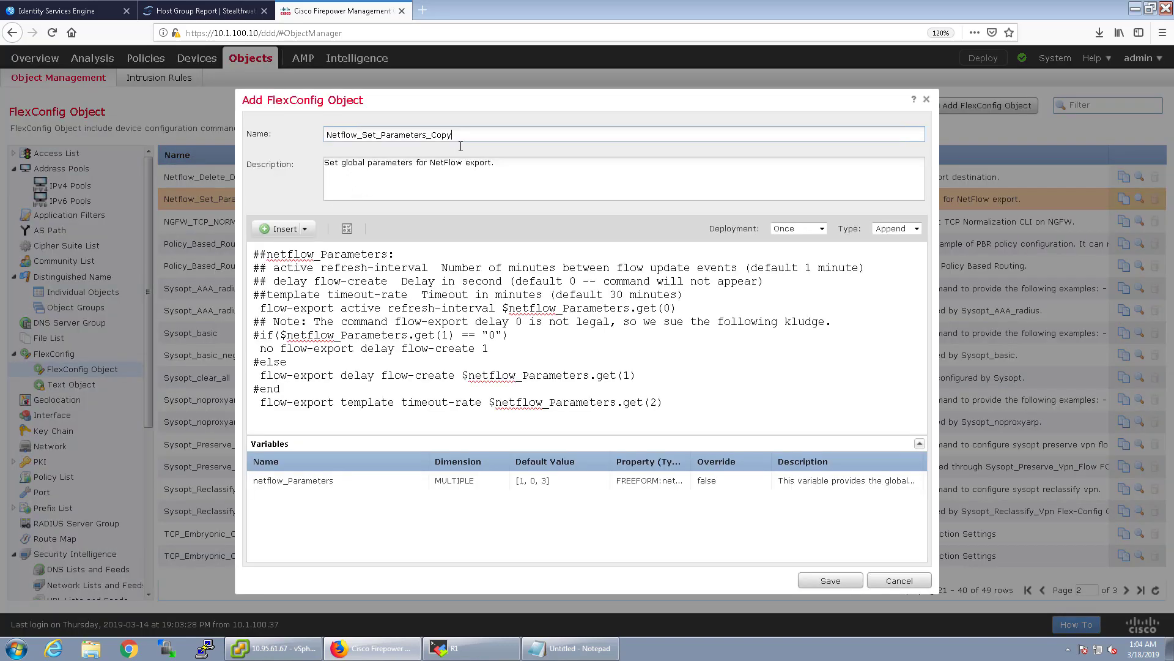
pyautogui.moveTo(452, 135); pyautogui.dragTo(433, 136)
pyautogui.write('Stealthwatch')
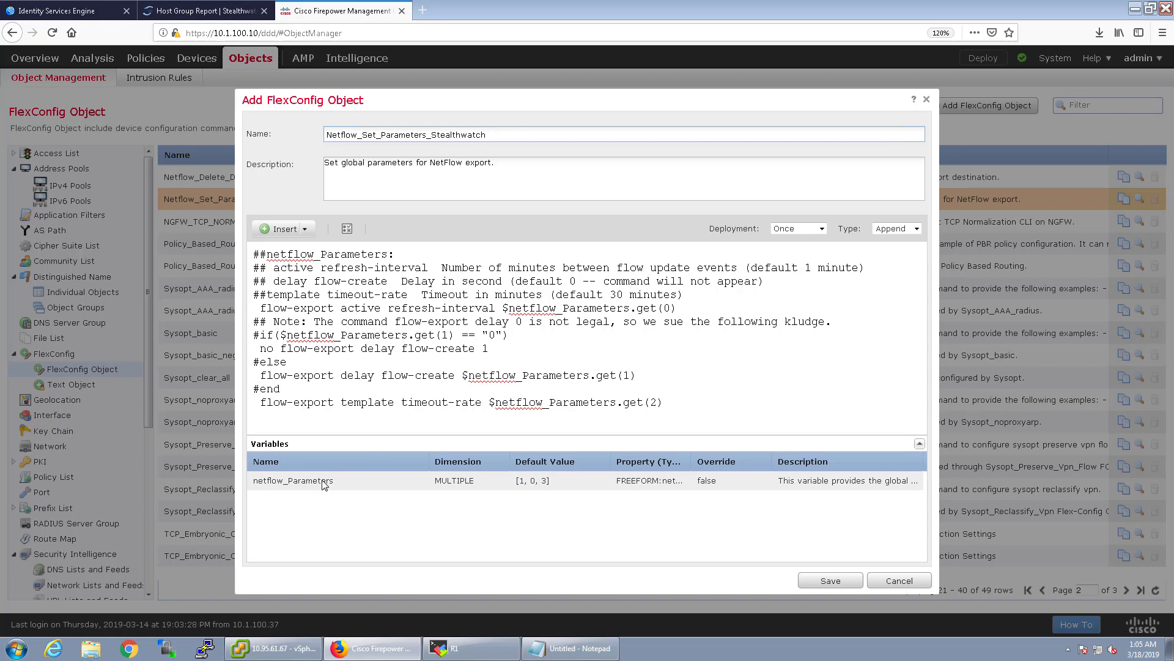
pyautogui.click(820, 579)
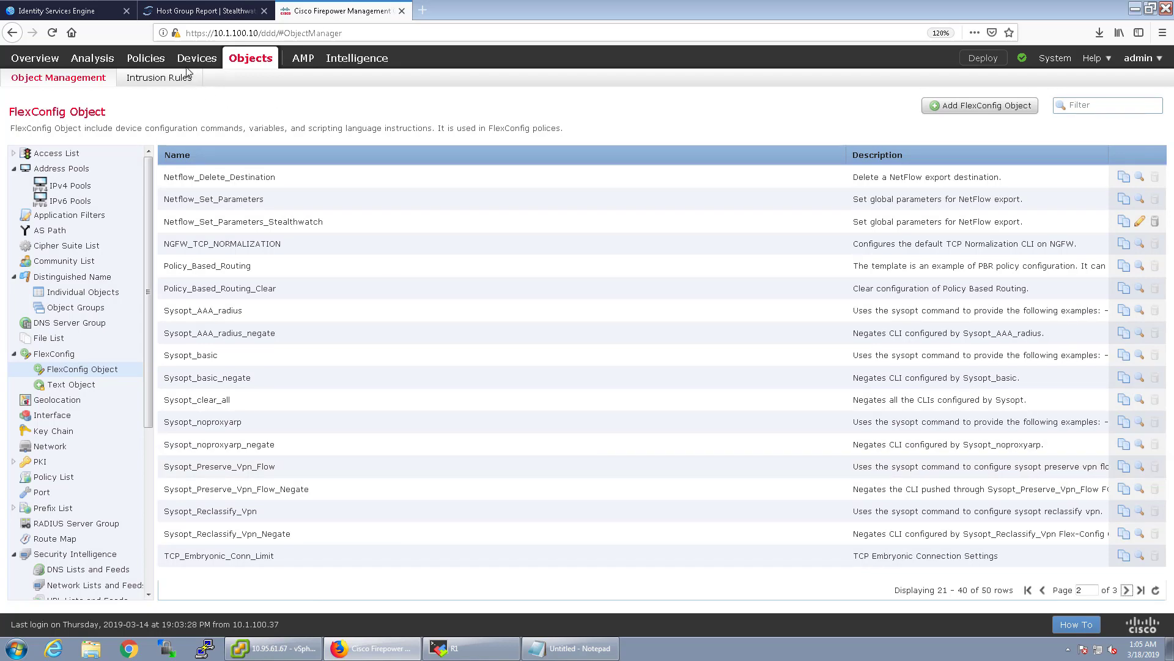
# Create the FlexConfig policy SecurityDemoLab-FlexConfig targeting the FTDv device.
pyautogui.moveTo(202, 61)
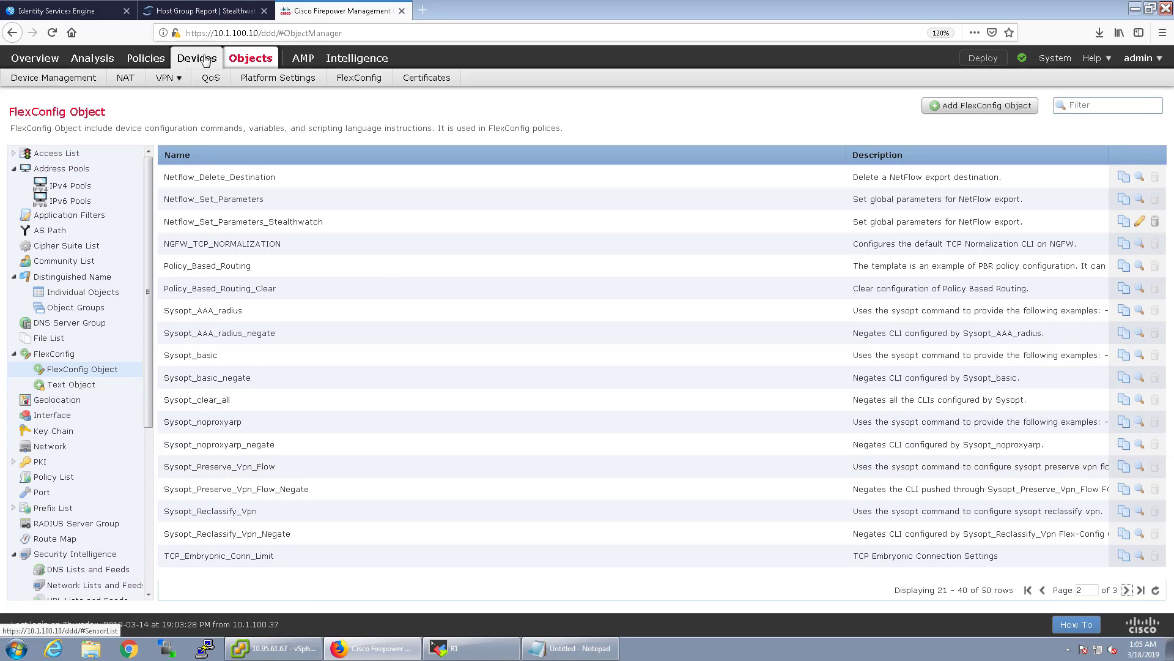
pyautogui.click(352, 82)
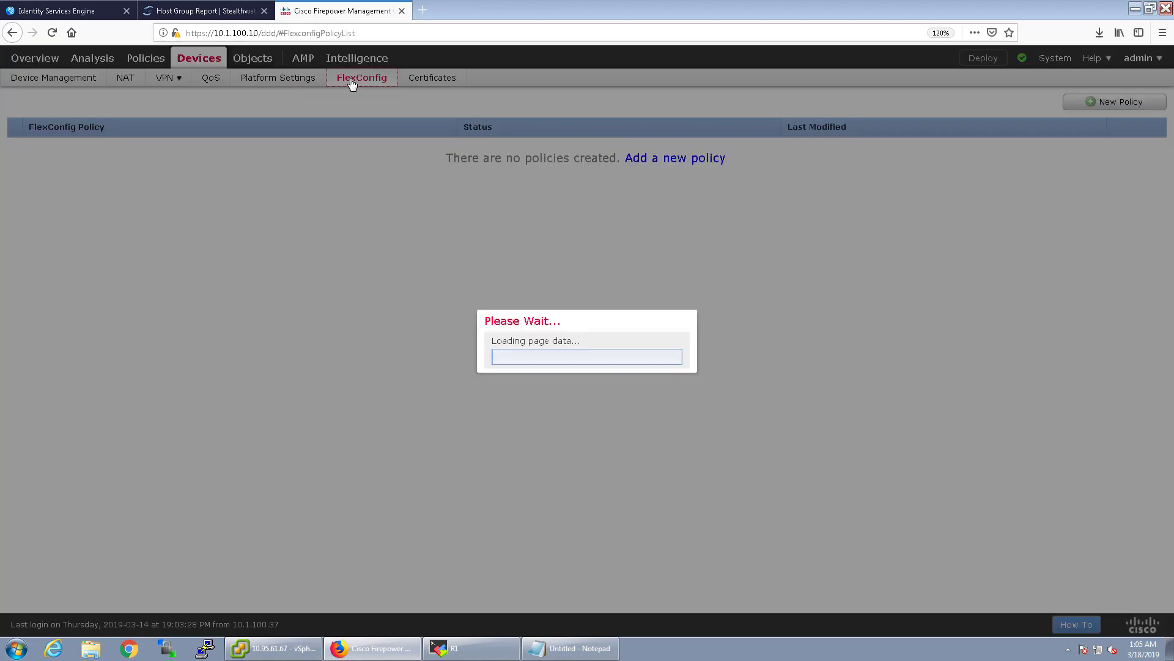
pyautogui.click(697, 158)
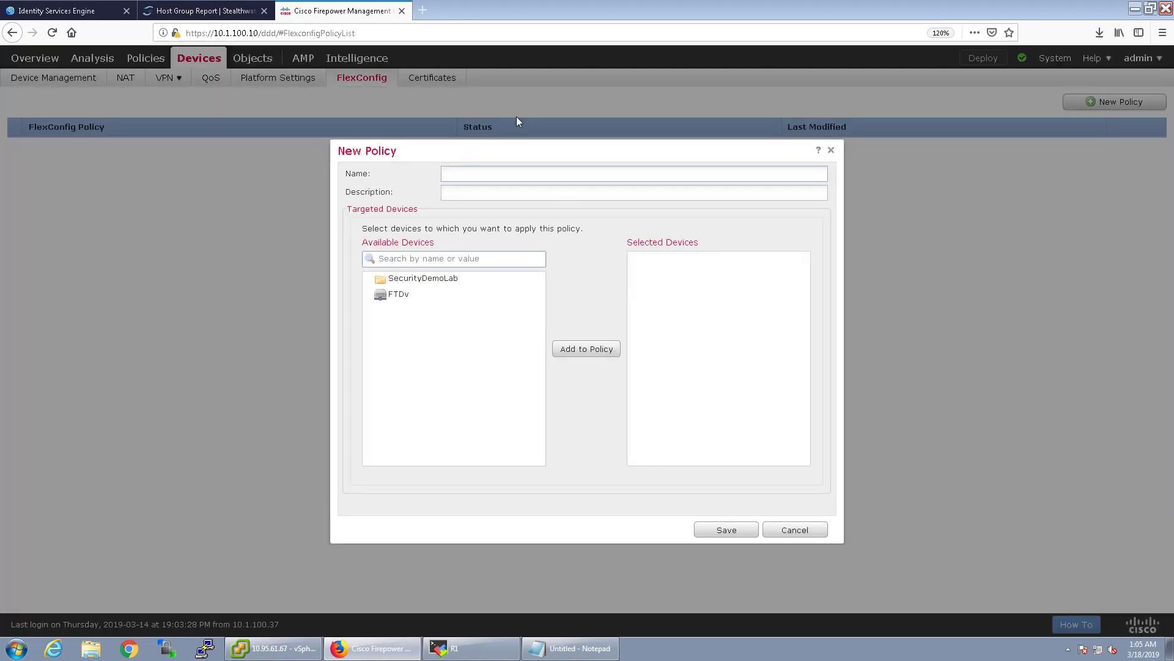
pyautogui.write('SecurityDemoLab-FlexConfig')
pyautogui.click(399, 294)
pyautogui.click(607, 350)
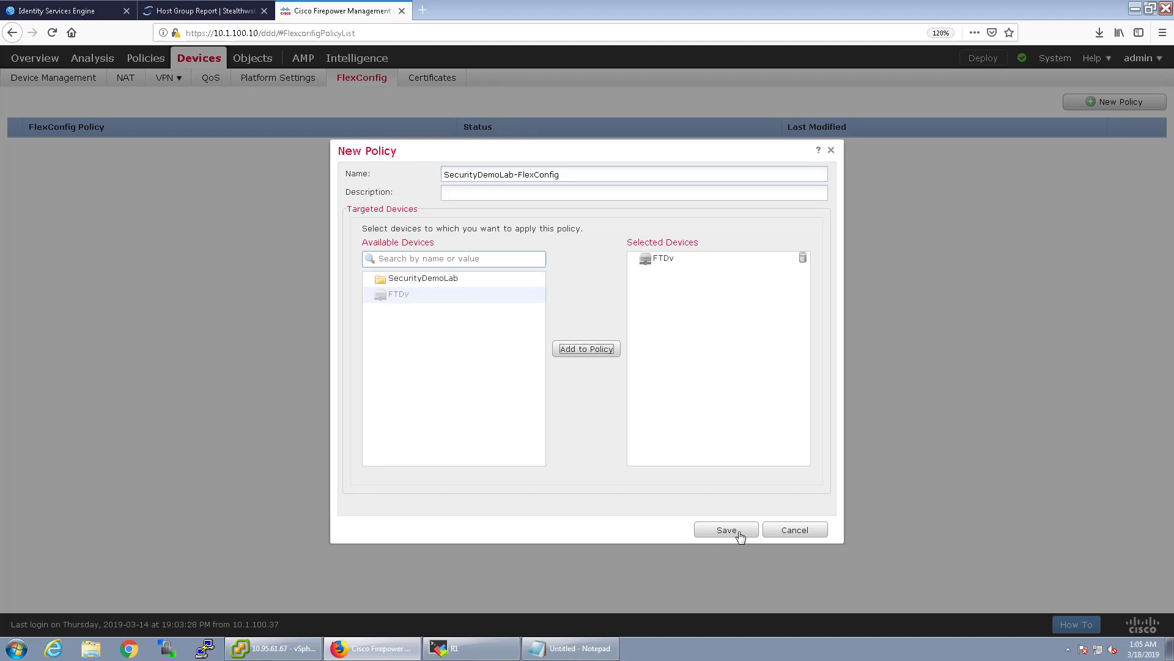
pyautogui.click(727, 529)
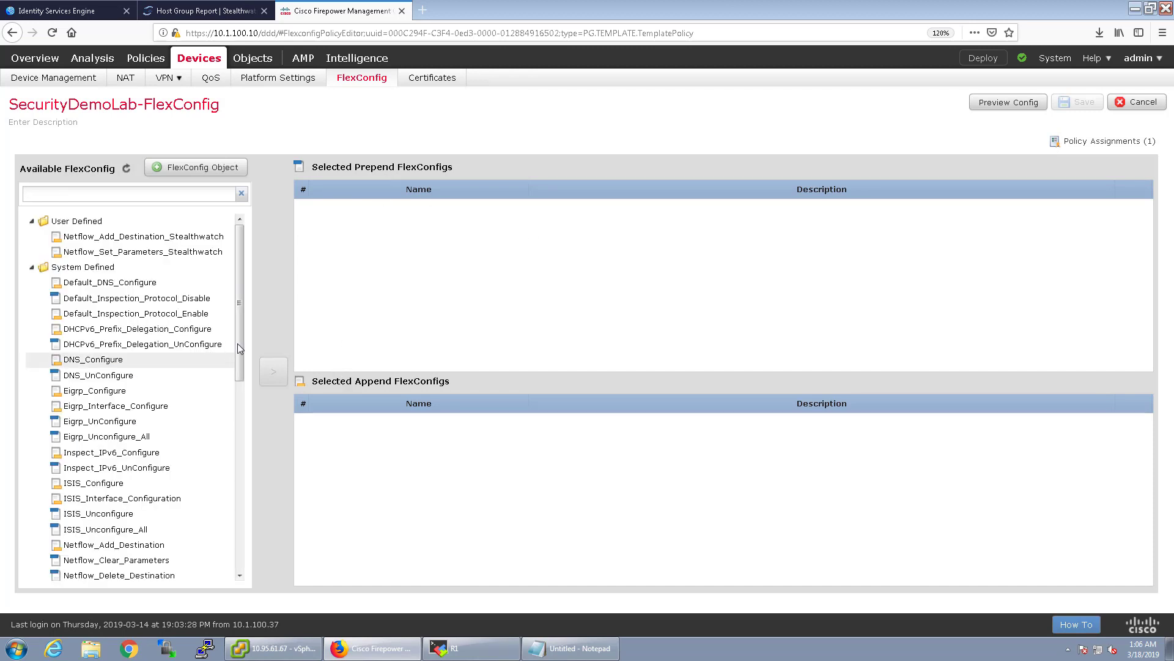
# Append Netflow_Add_Destination_Stealthwatch and Netflow_Set_Parameters_Stealthwatch to the policy.
pyautogui.moveTo(237, 346); pyautogui.dragTo(249, 225)
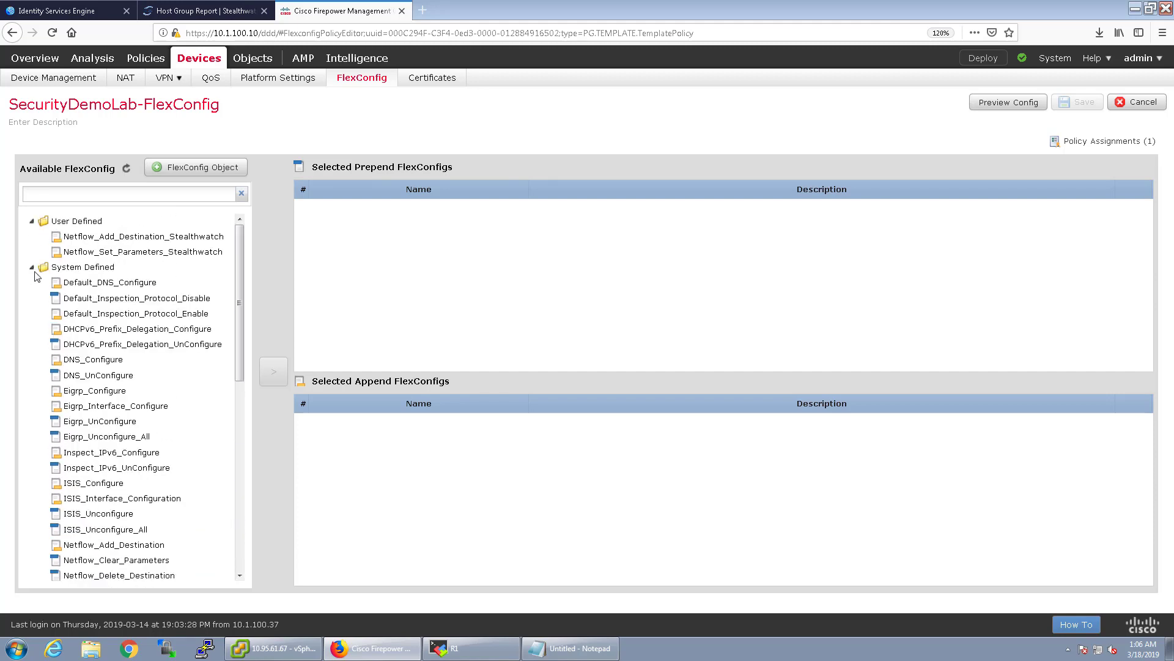
pyautogui.click(124, 236)
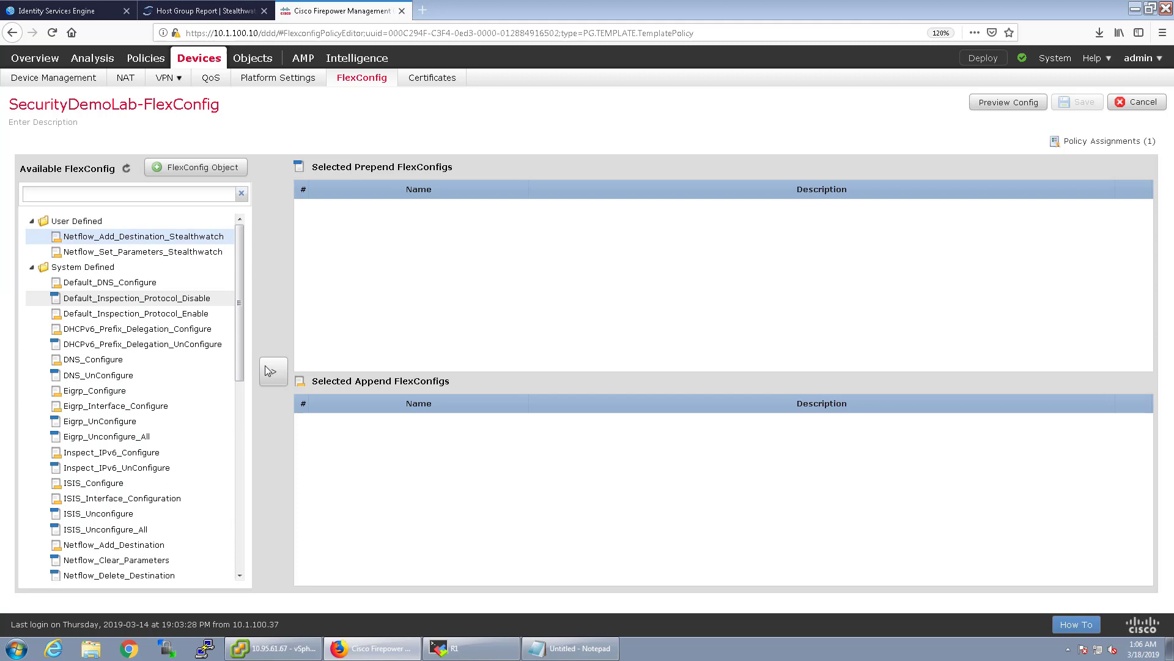
pyautogui.keyDown('ctrl'); pyautogui.click(172, 252); pyautogui.keyUp('ctrl')
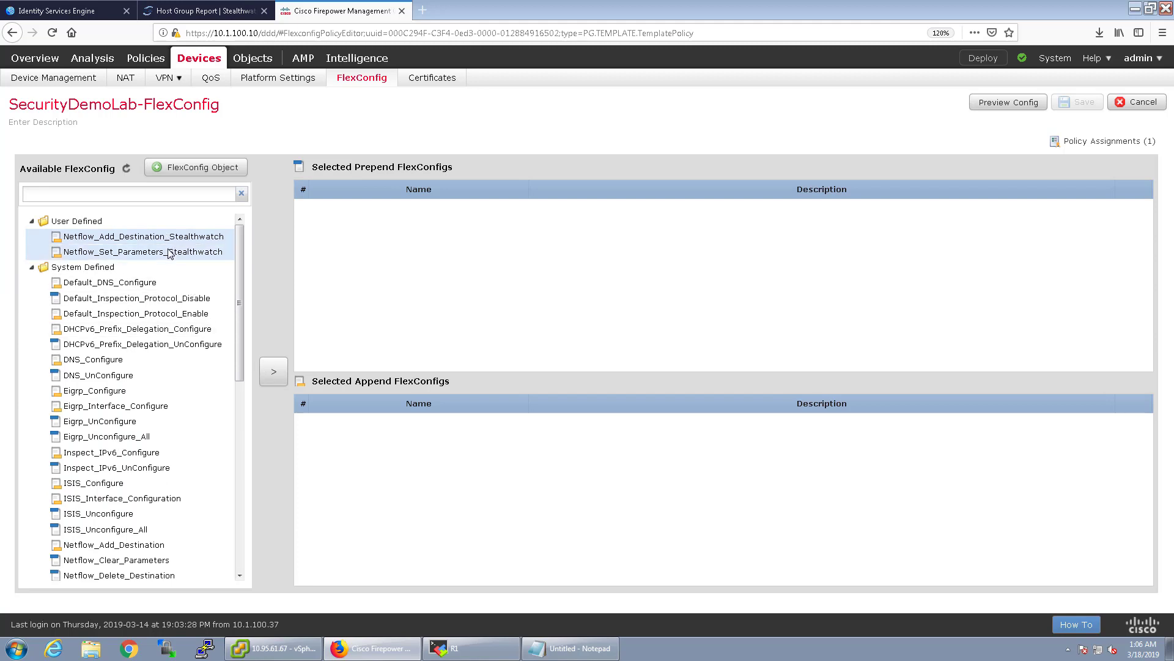
pyautogui.click(274, 374)
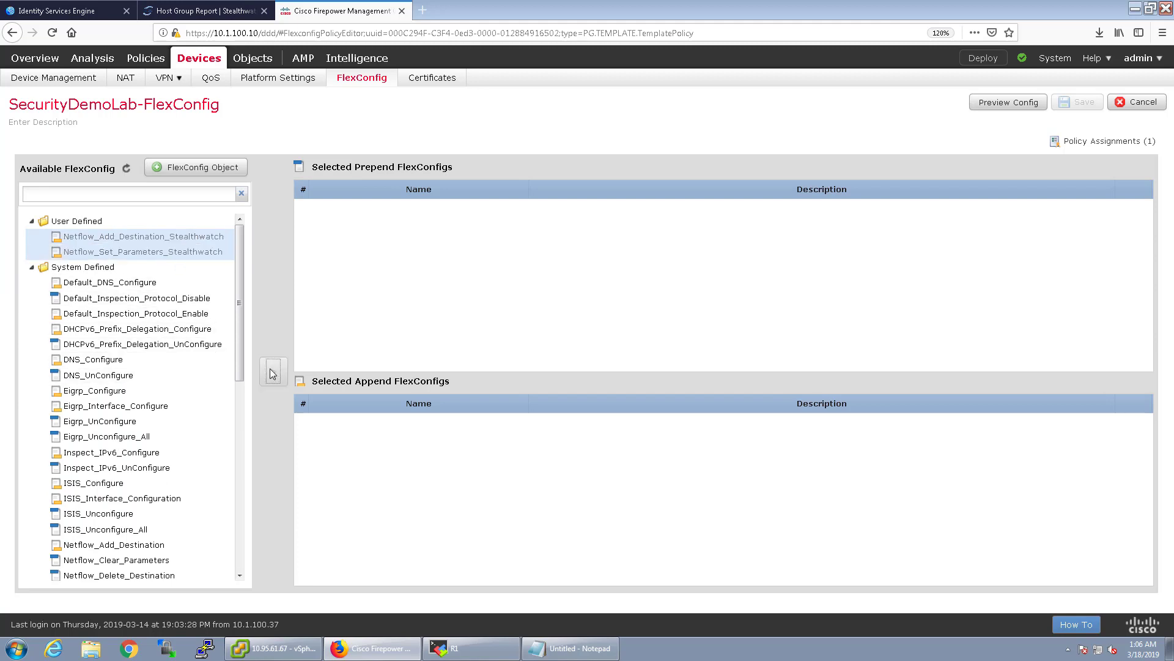
pyautogui.click(1008, 102)
pyautogui.click(827, 169)
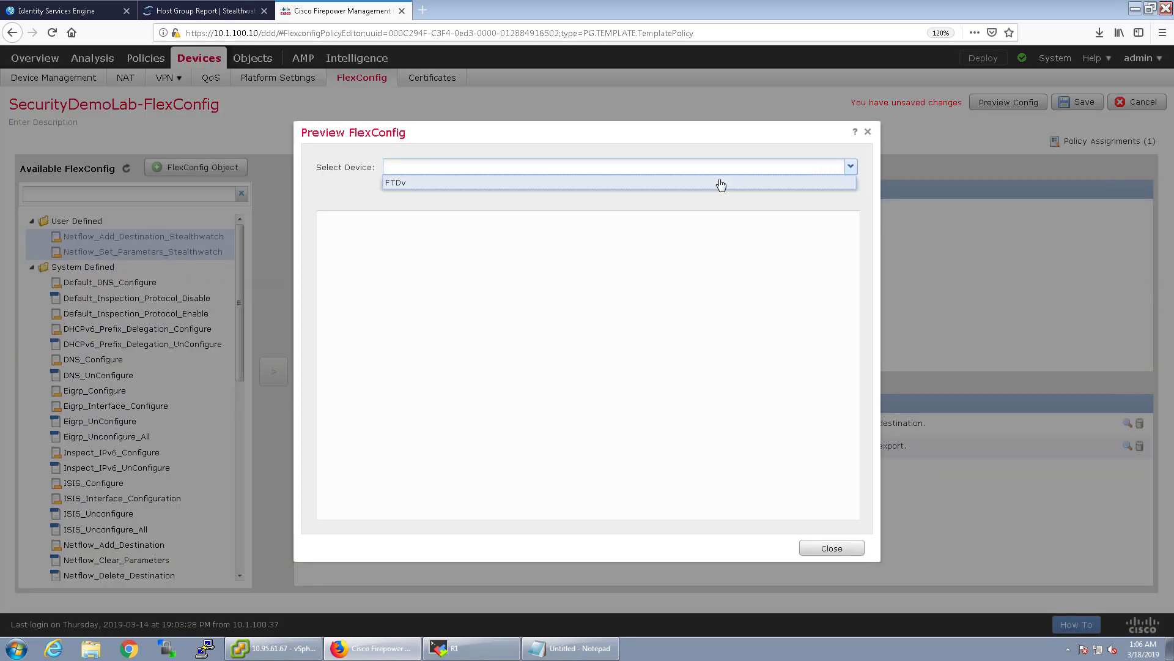
pyautogui.click(461, 188)
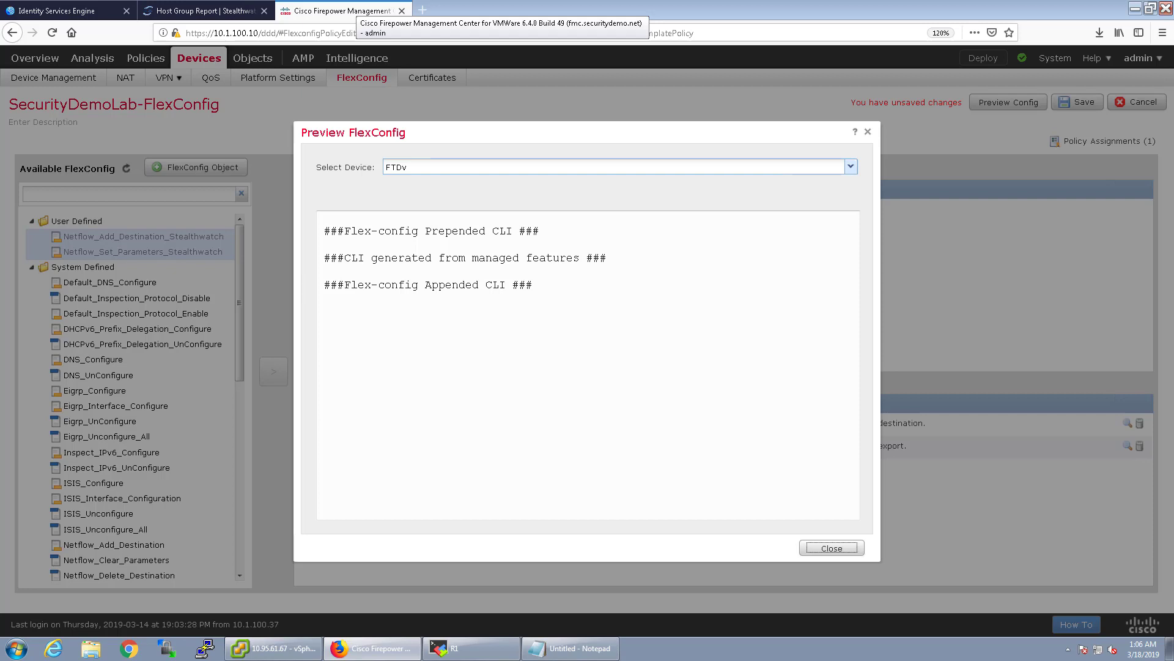
pyautogui.tripleClick(428, 258)
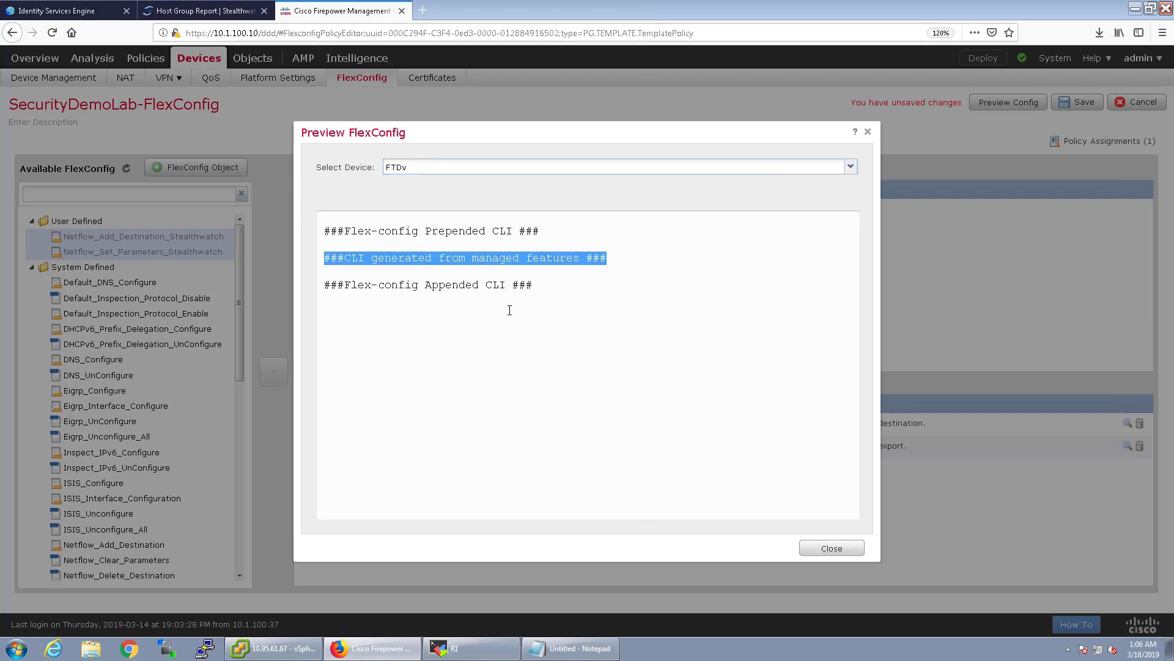
pyautogui.click(501, 220)
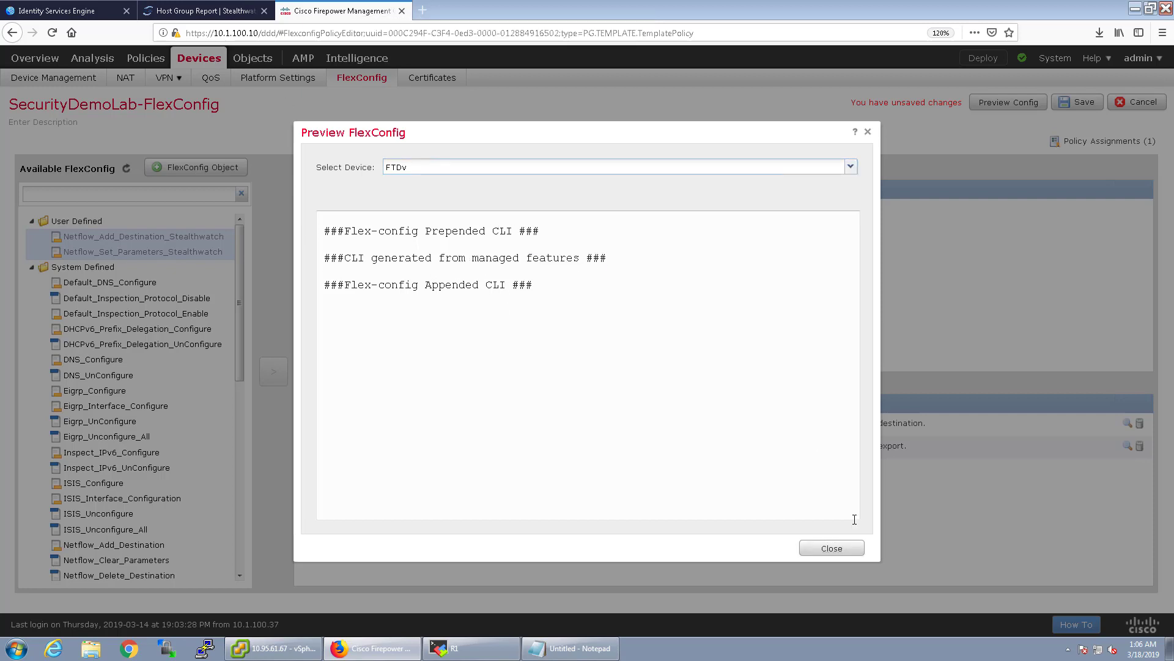
pyautogui.click(846, 554)
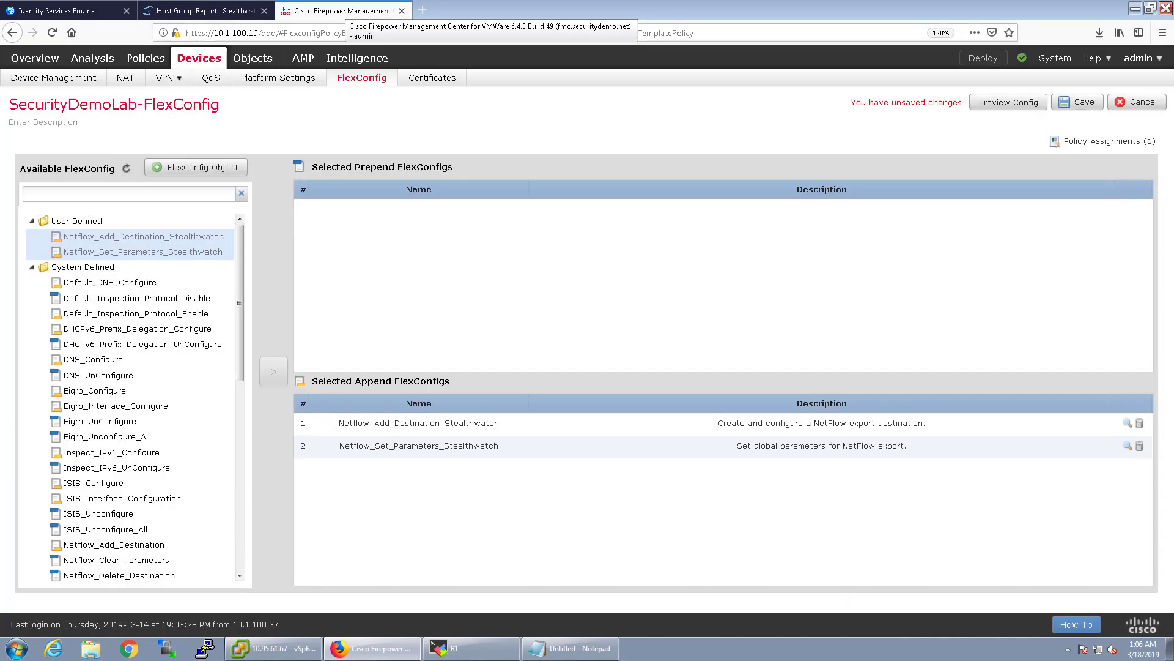
# Save SecurityDemoLab-FlexConfig and deploy it to FTDv, choosing Proceed at the warning.
pyautogui.click(1076, 102)
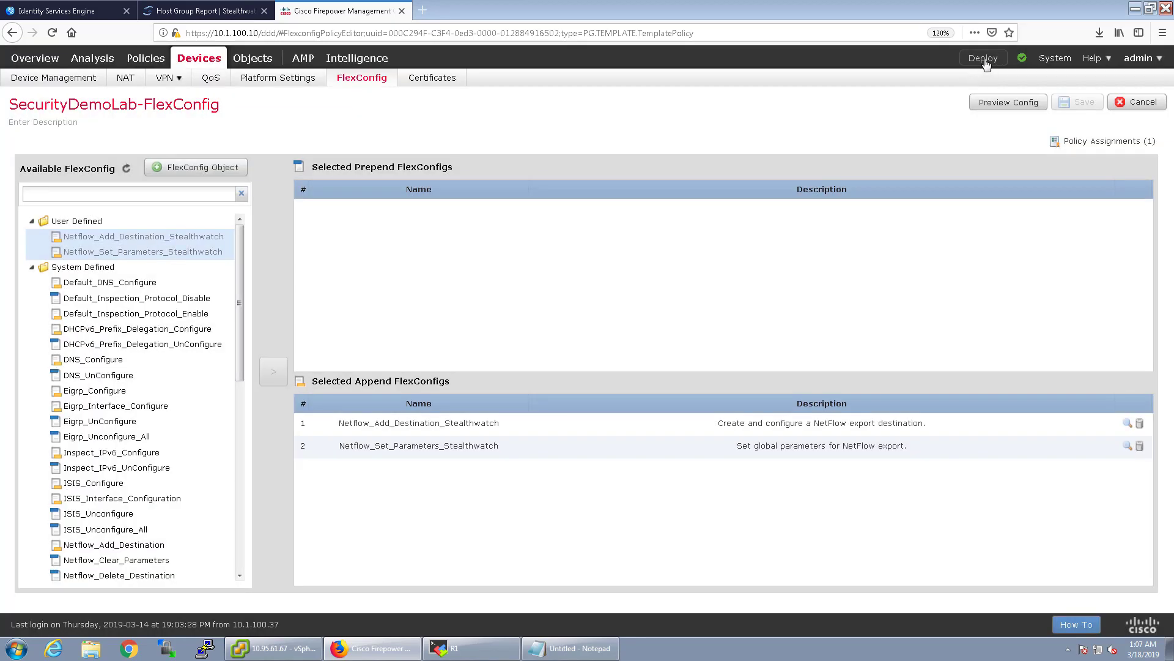
pyautogui.click(985, 62)
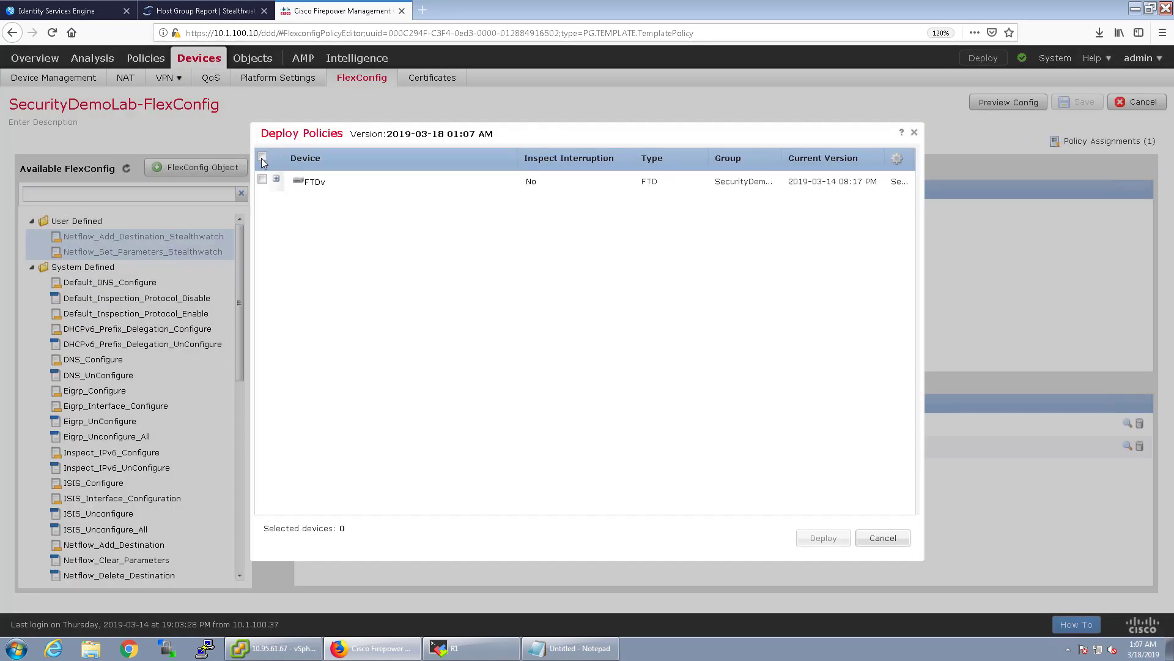
pyautogui.click(276, 178)
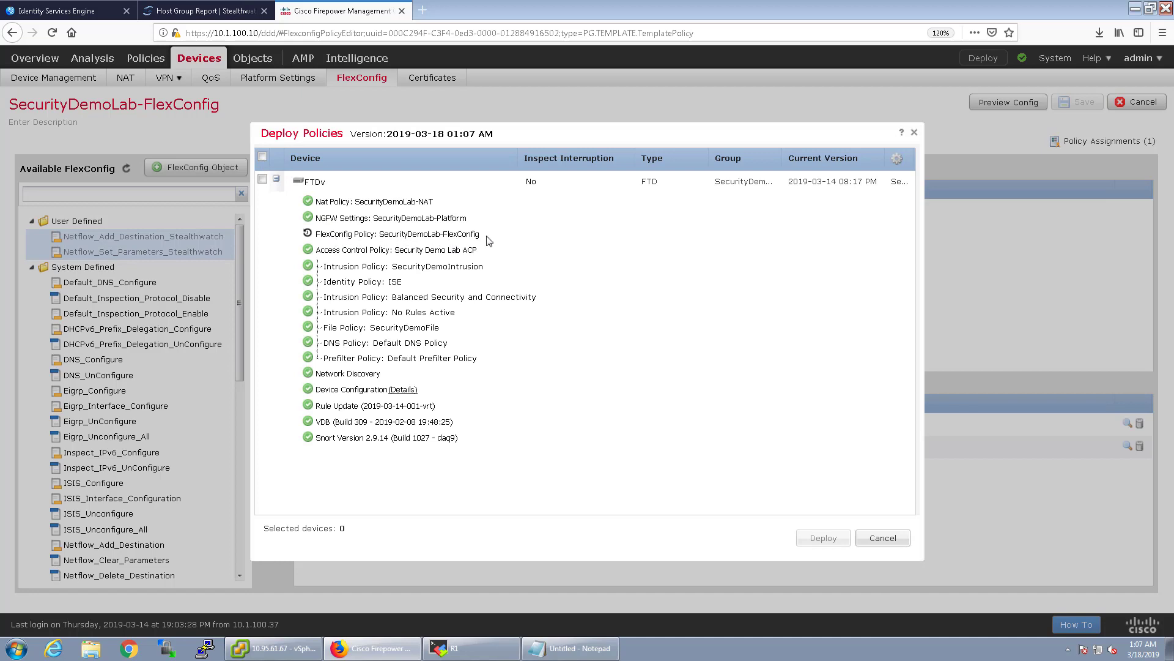
pyautogui.click(262, 179)
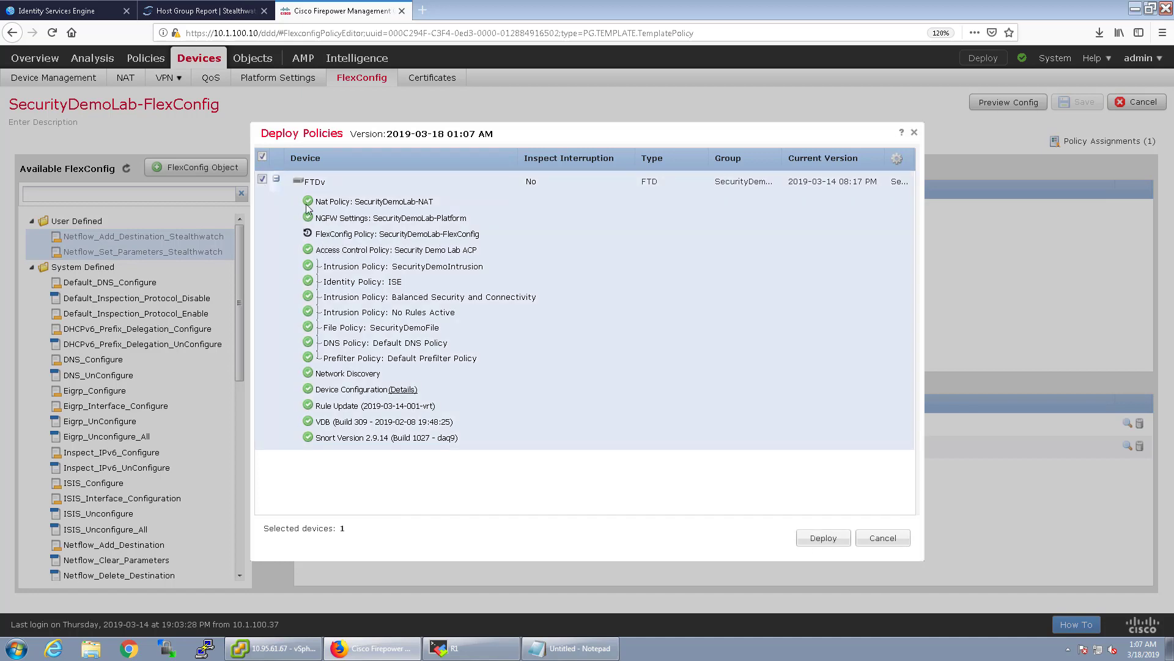
pyautogui.click(809, 539)
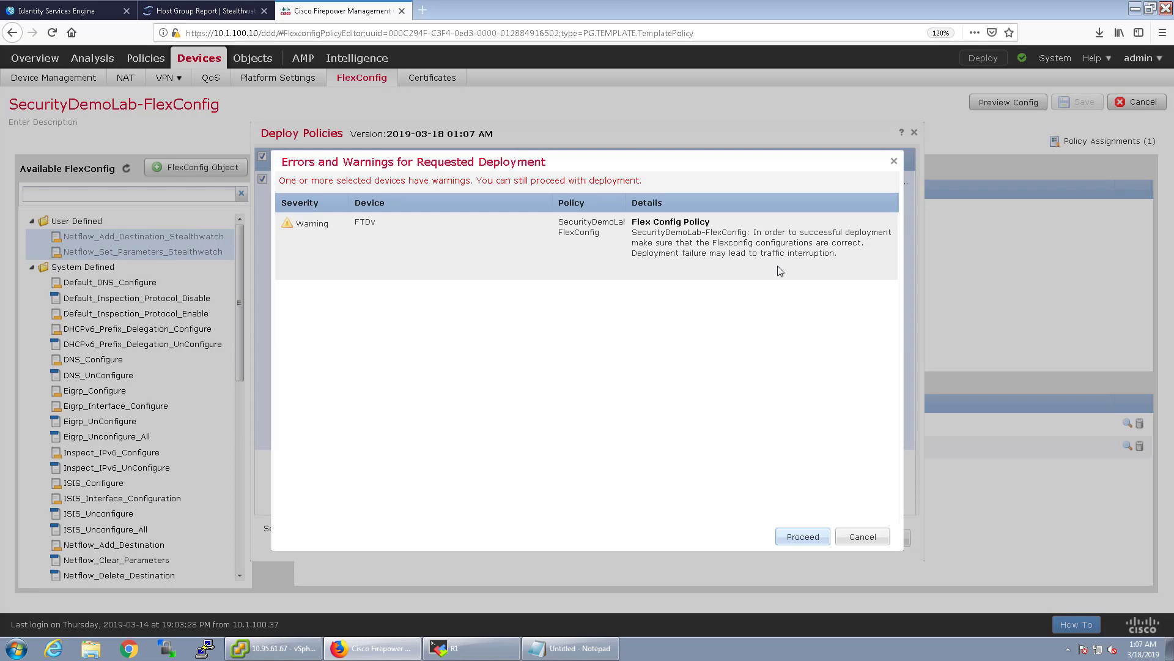
pyautogui.click(799, 538)
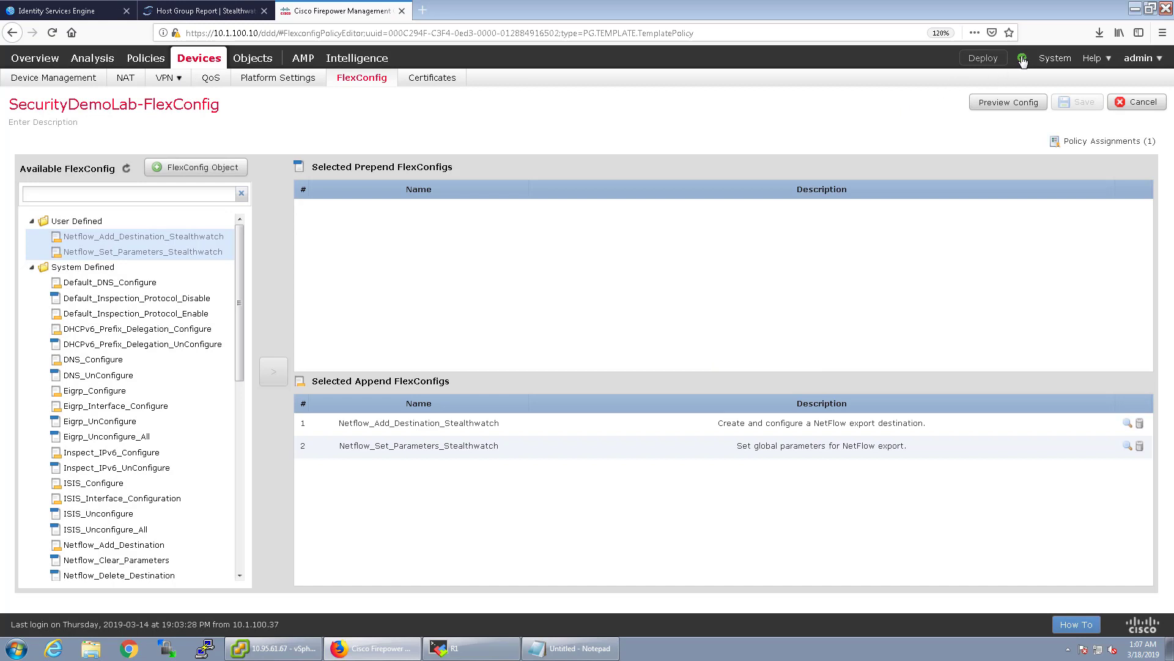
# Check FTDv deployment progress in the Deployments tab, then bring up the R1 MobaXterm window.
pyautogui.click(1022, 59)
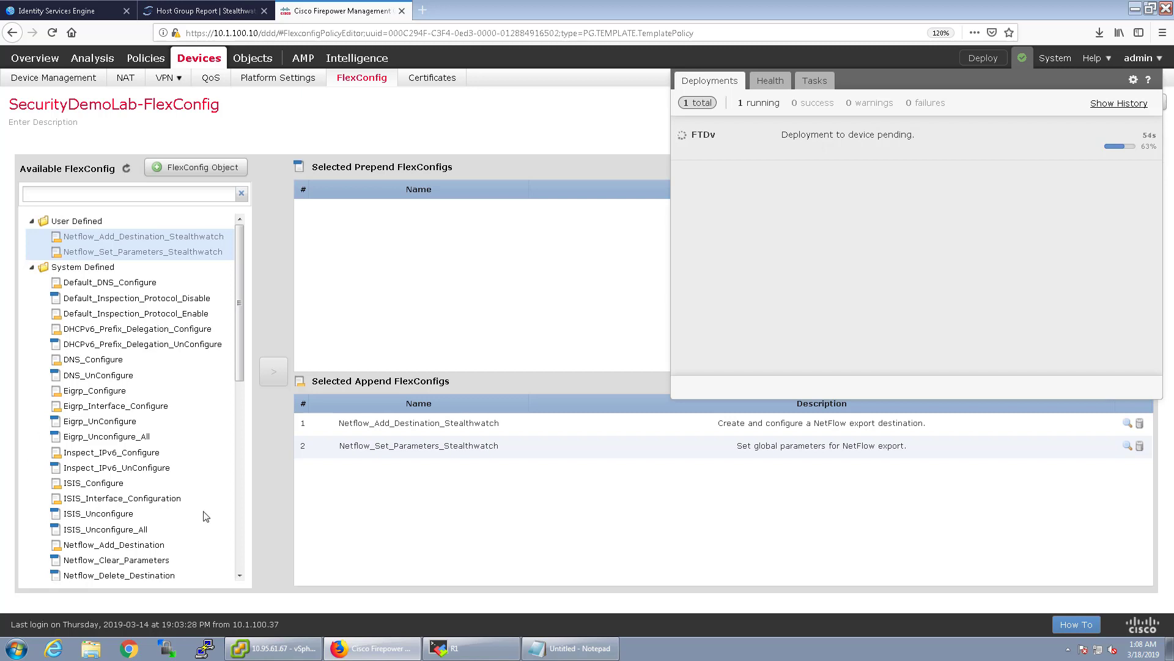
pyautogui.click(486, 652)
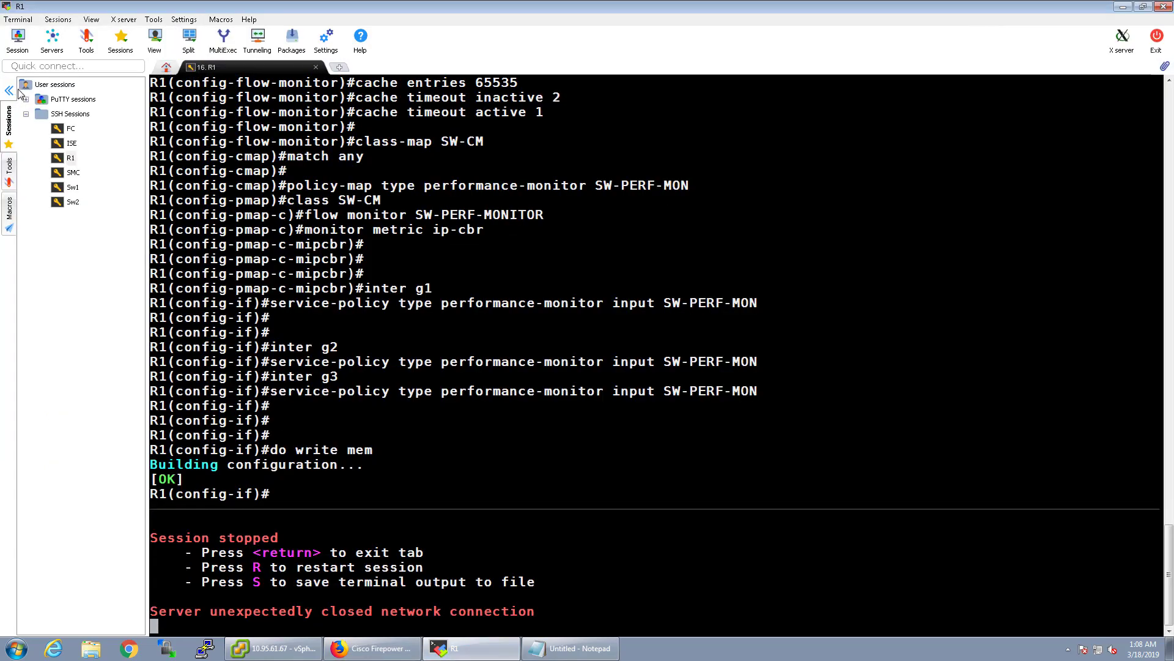
# Start a new SSH session in SSH Sessions to host 10.1.100.11 with username admin.
pyautogui.click(54, 113)
pyautogui.rightClick(54, 113)
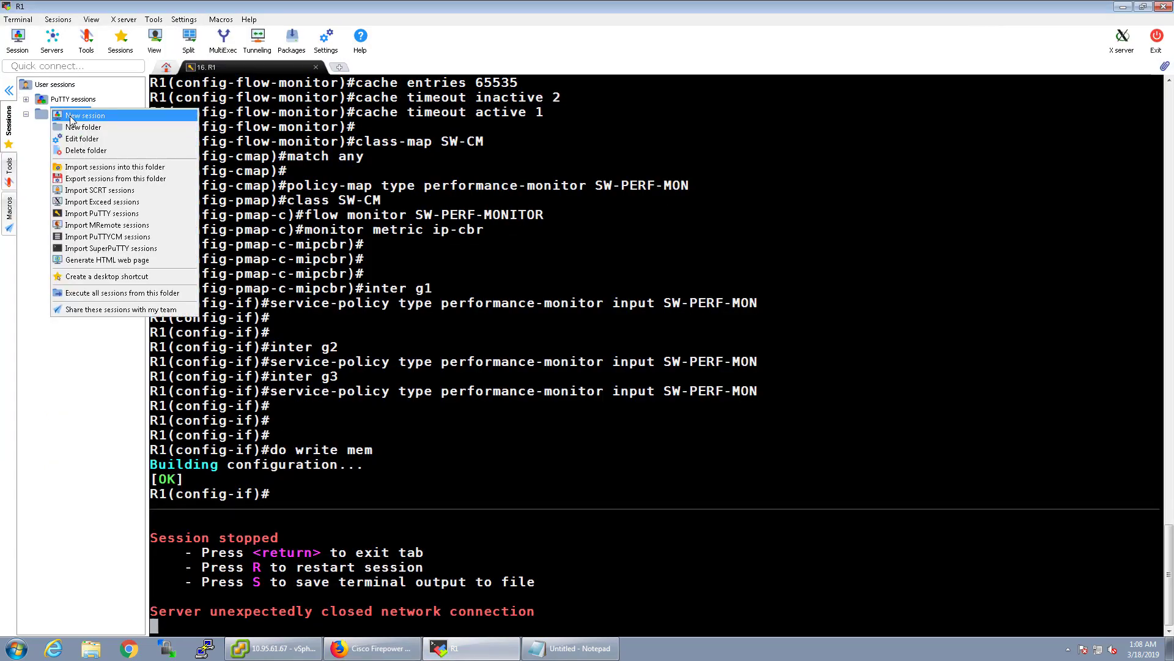
pyautogui.click(74, 115)
pyautogui.click(341, 186)
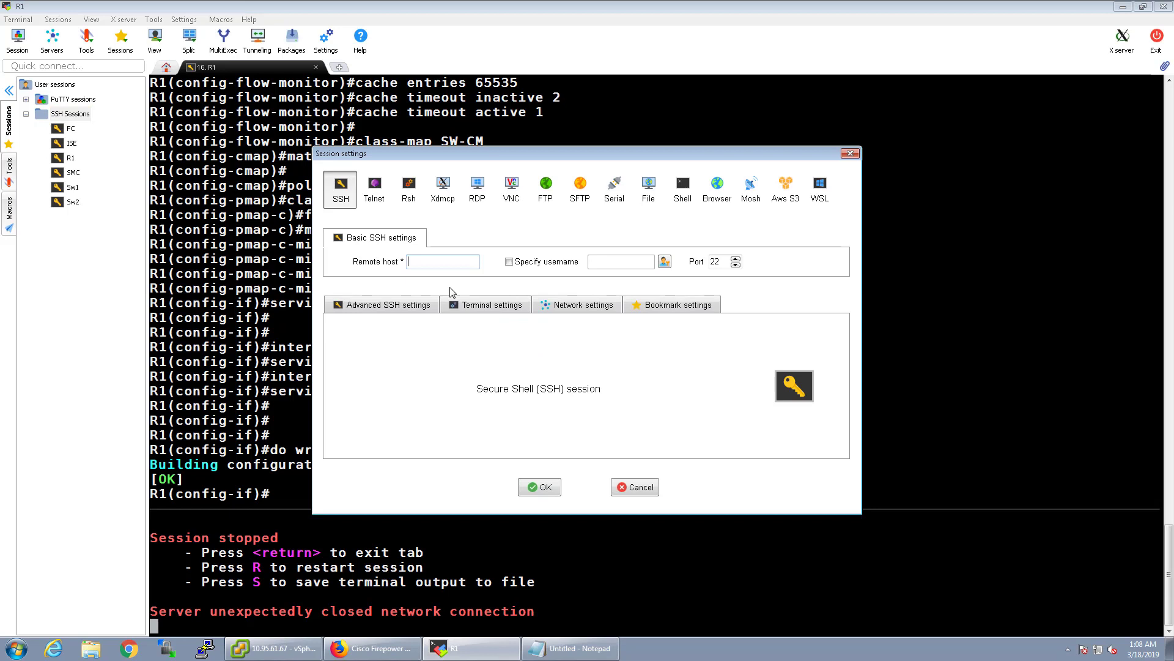
pyautogui.write('10.1.100.11')
pyautogui.press('Tab')
pyautogui.press('Tab')
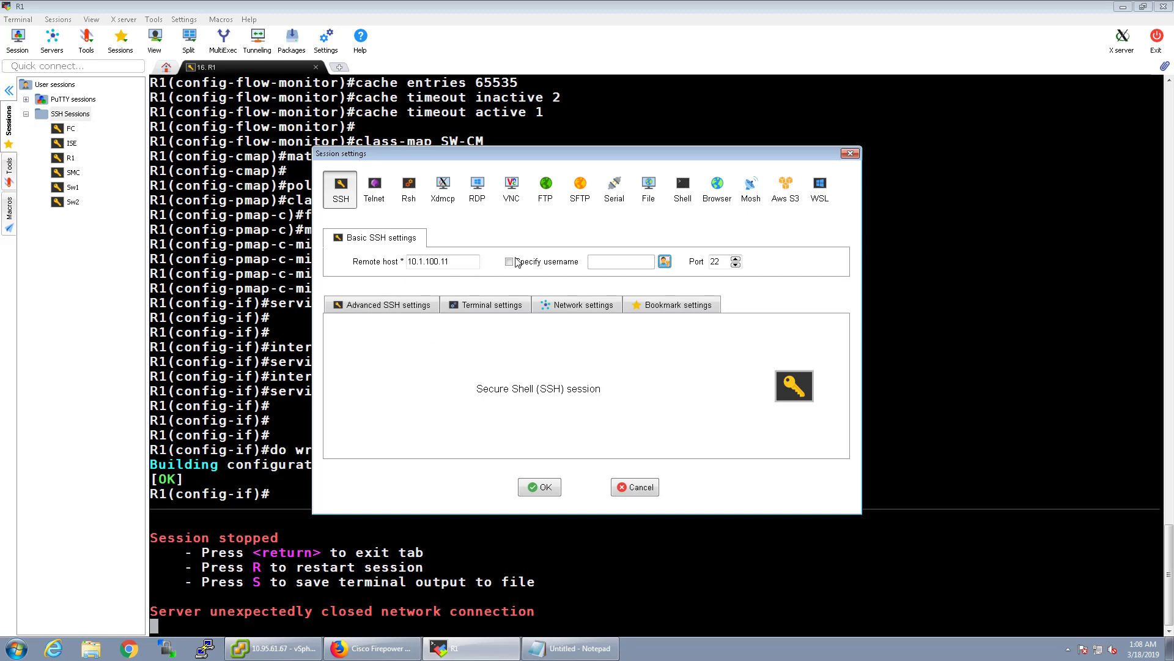
pyautogui.click(509, 262)
pyautogui.click(613, 261)
pyautogui.doubleClick(614, 262)
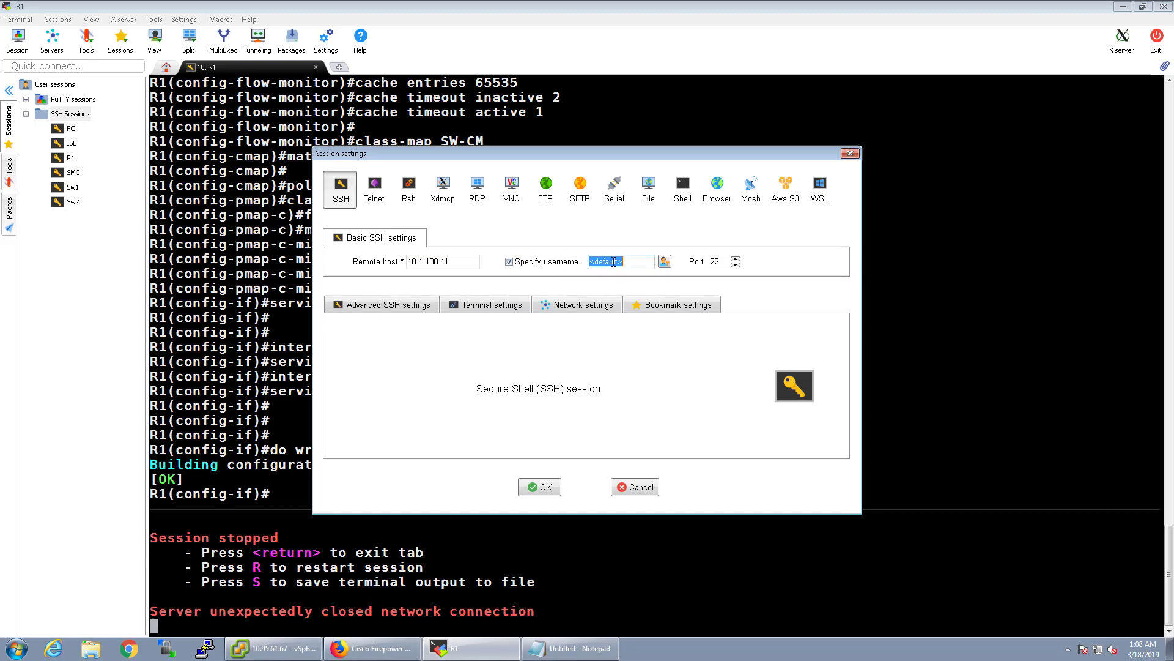
pyautogui.write('admin')
# Name the session bookmark FTD and open the connection.
pyautogui.click(408, 306)
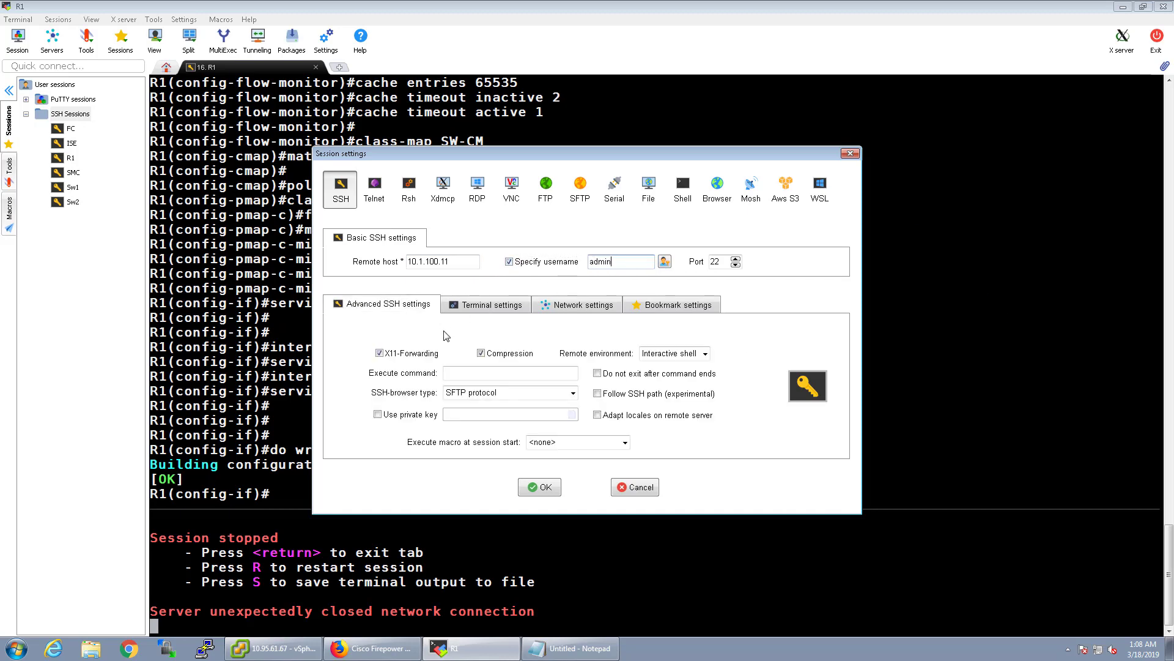
pyautogui.click(487, 304)
pyautogui.click(556, 338)
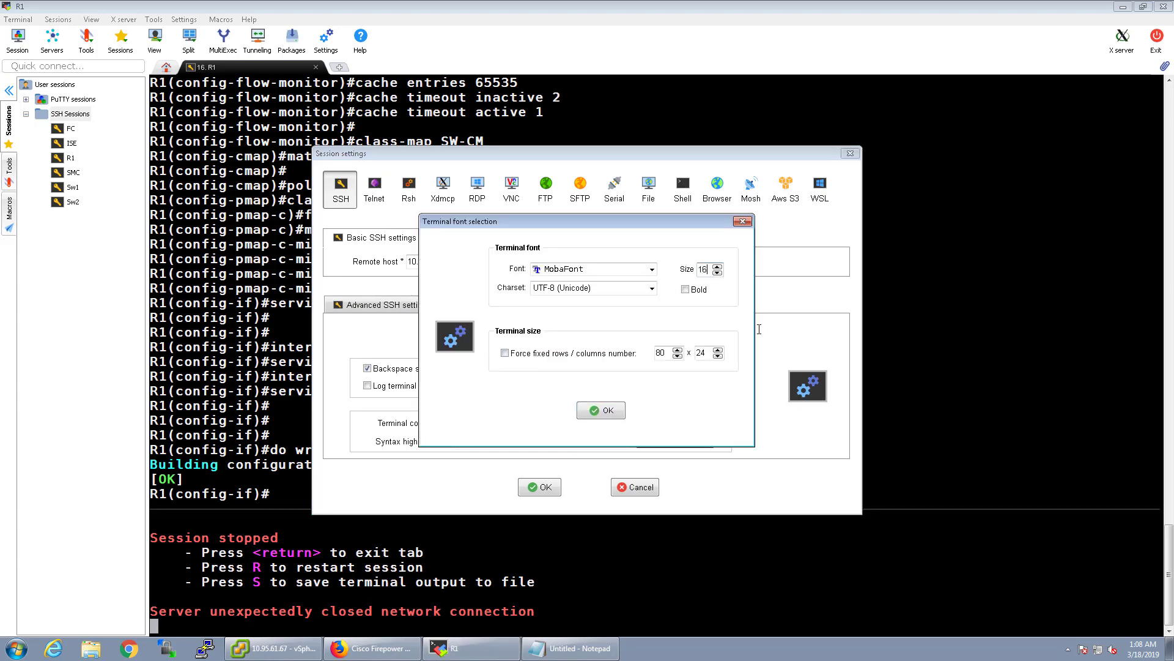
pyautogui.click(617, 410)
pyautogui.click(487, 330)
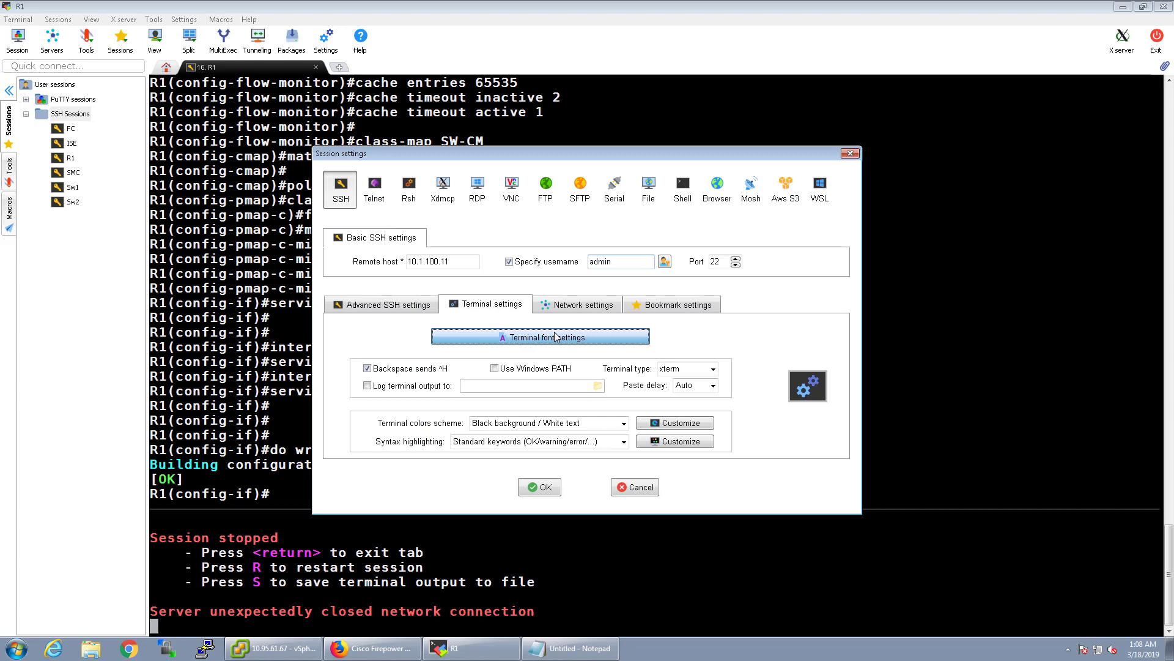
pyautogui.click(604, 416)
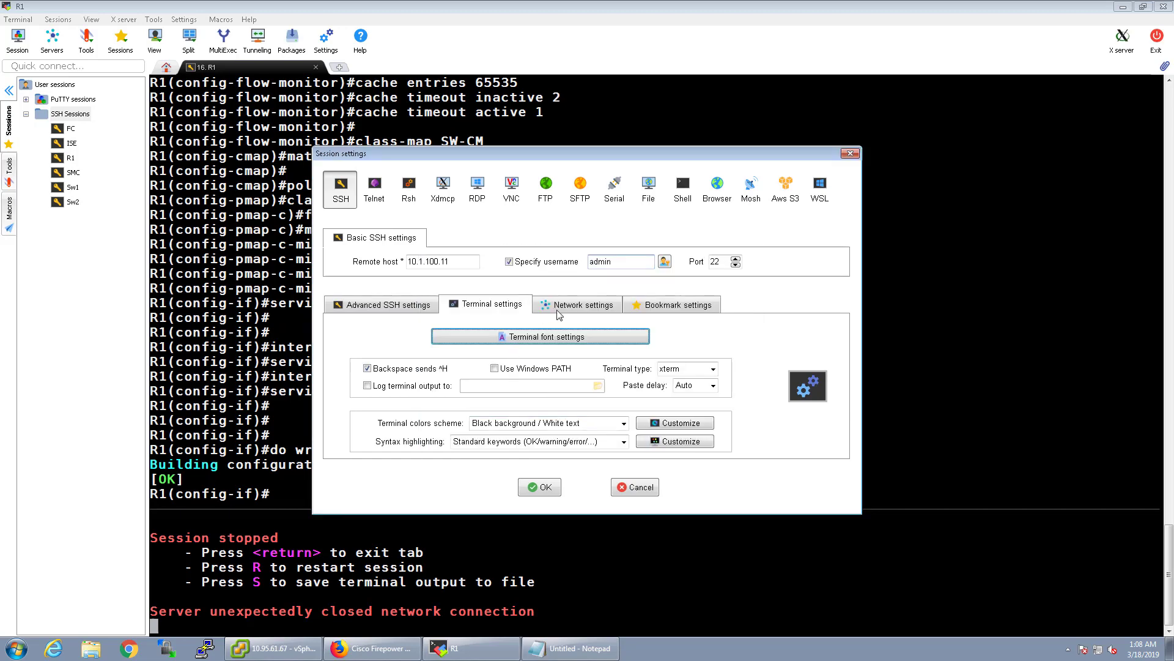
pyautogui.click(583, 305)
pyautogui.click(678, 304)
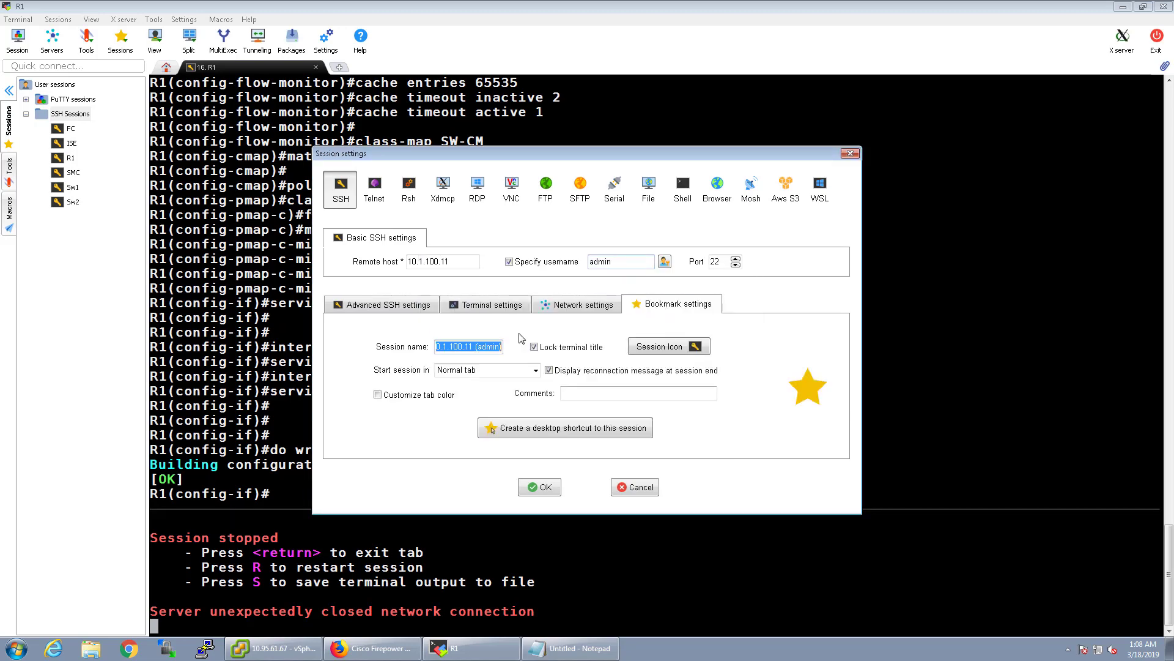
pyautogui.write('FTD')
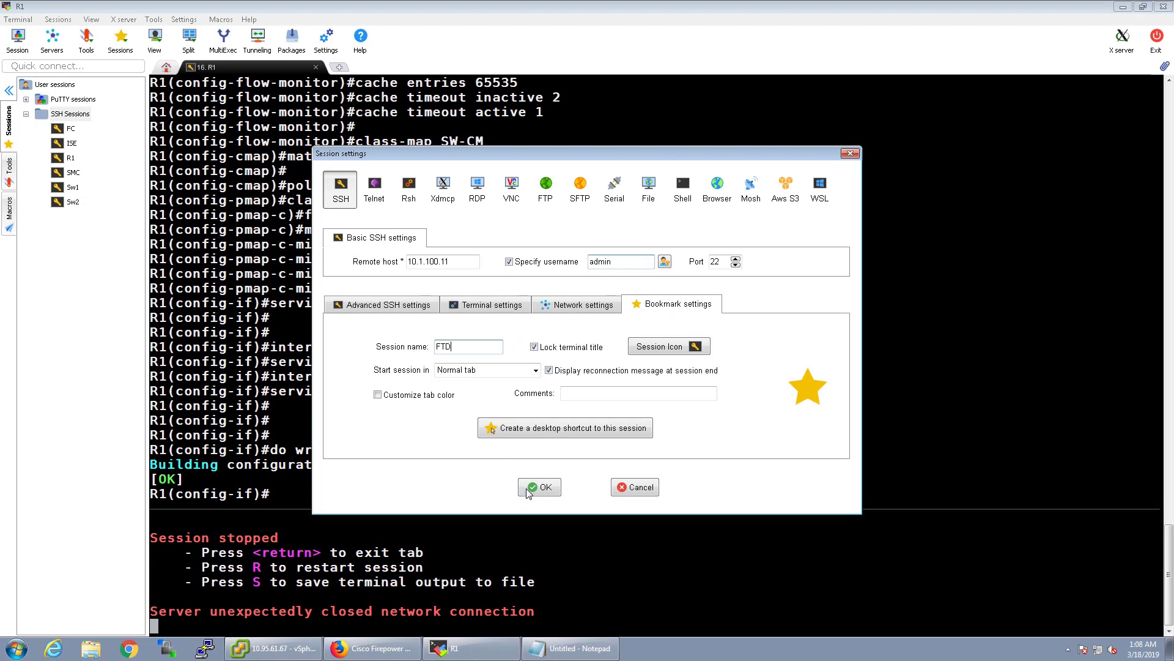
pyautogui.click(530, 490)
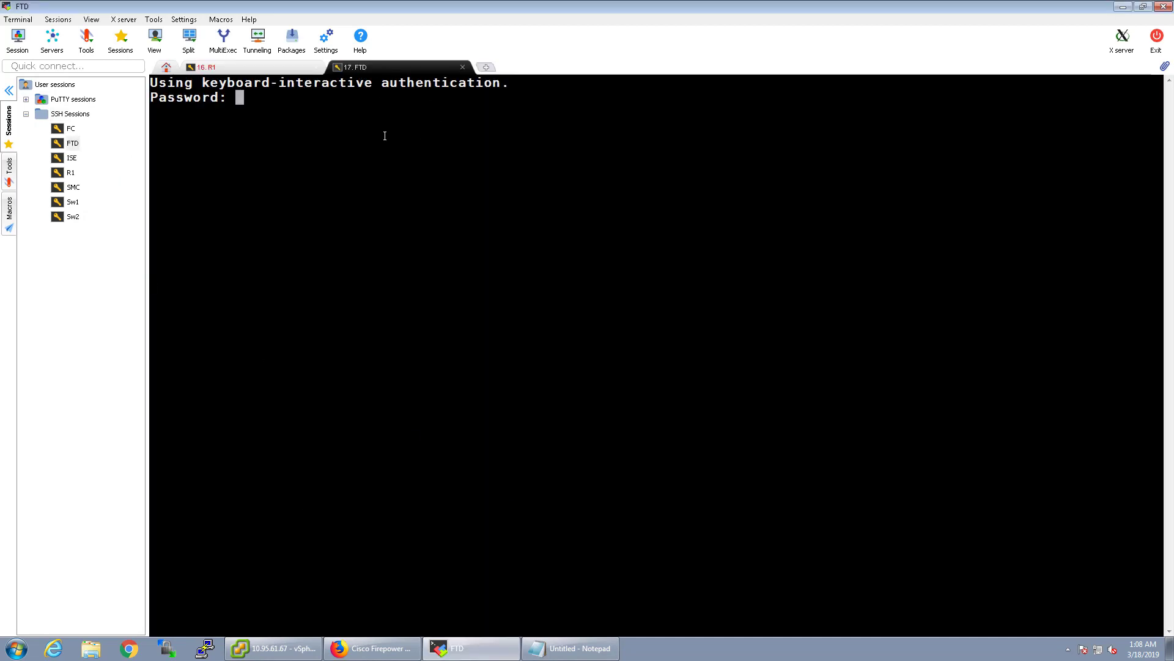
# Log in to the FTD CLI in MobaXterm and save the password.
pyautogui.press('Return')
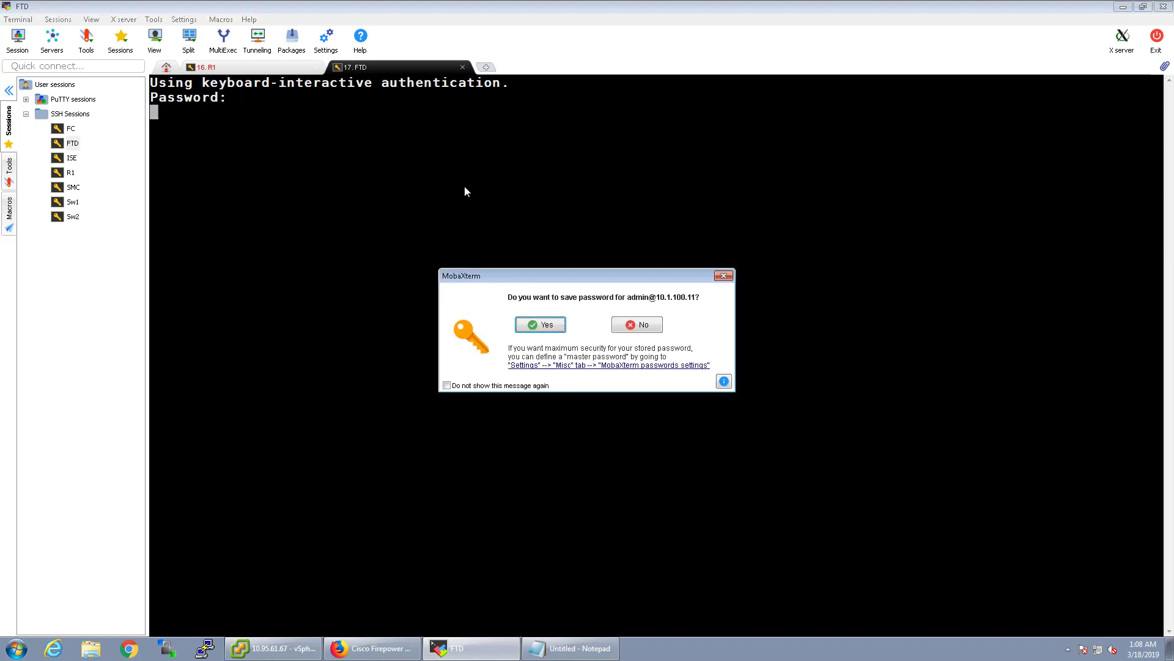
pyautogui.click(530, 321)
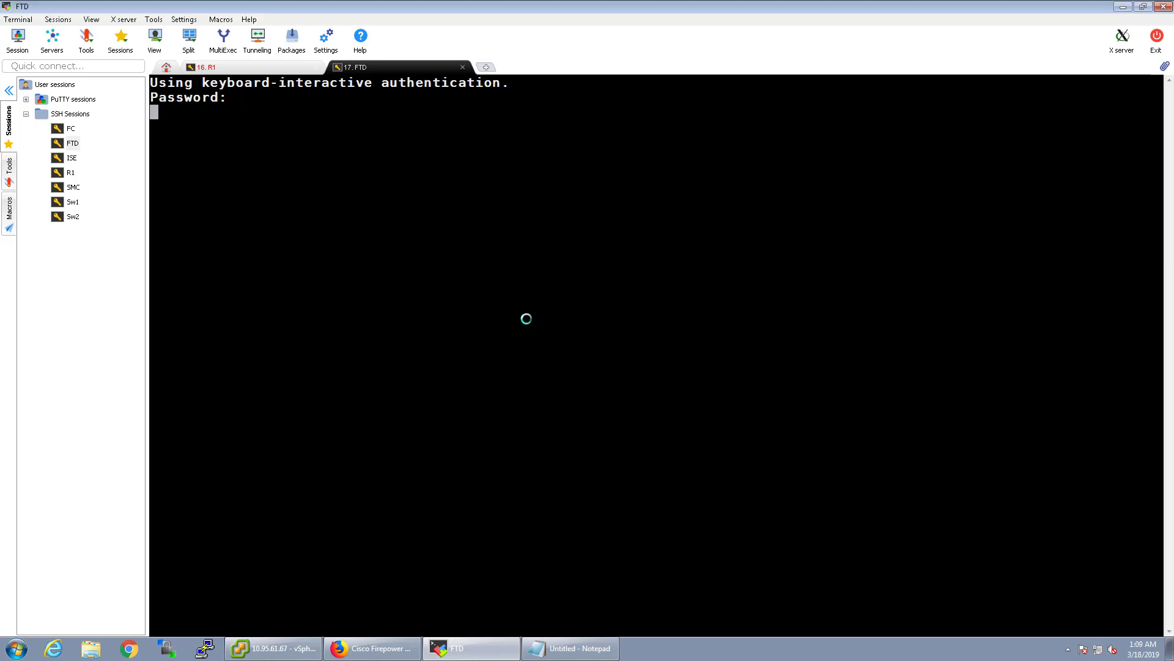
pyautogui.click(352, 650)
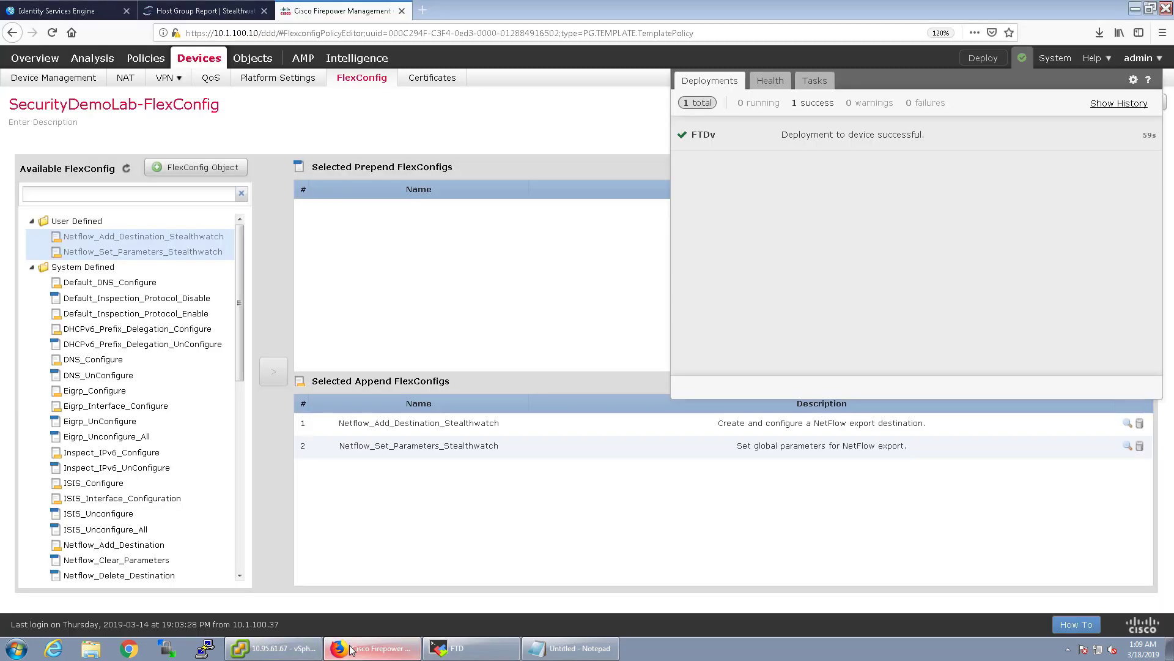
pyautogui.click(470, 649)
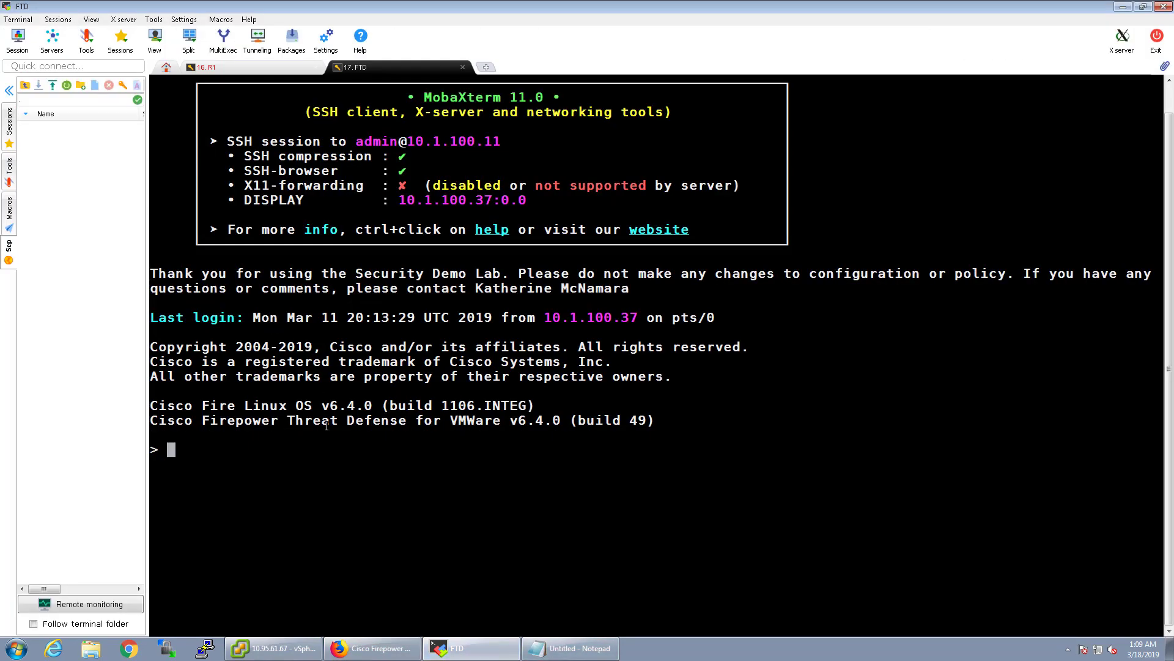
# Run show running-config and scroll to the flow-export destination Inside 10.1.100.51 2055 lines.
pyautogui.write('show')
pyautogui.press('Tab')
pyautogui.write('f')
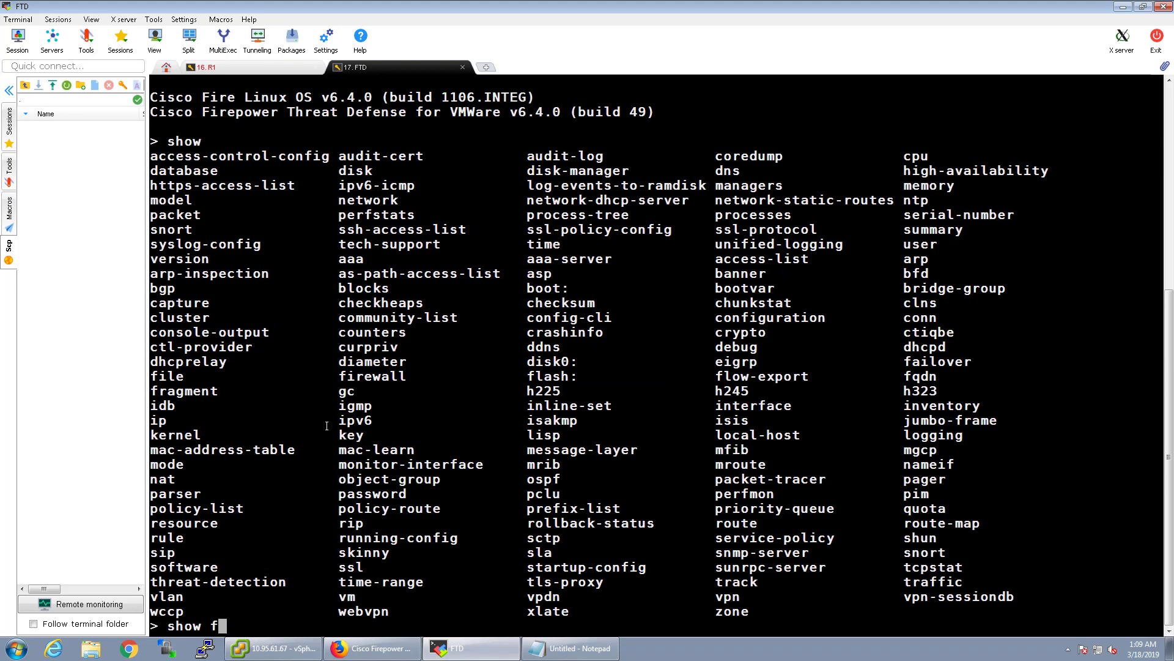
pyautogui.press('BackSpace')
pyautogui.write('run')
pyautogui.press('Return')
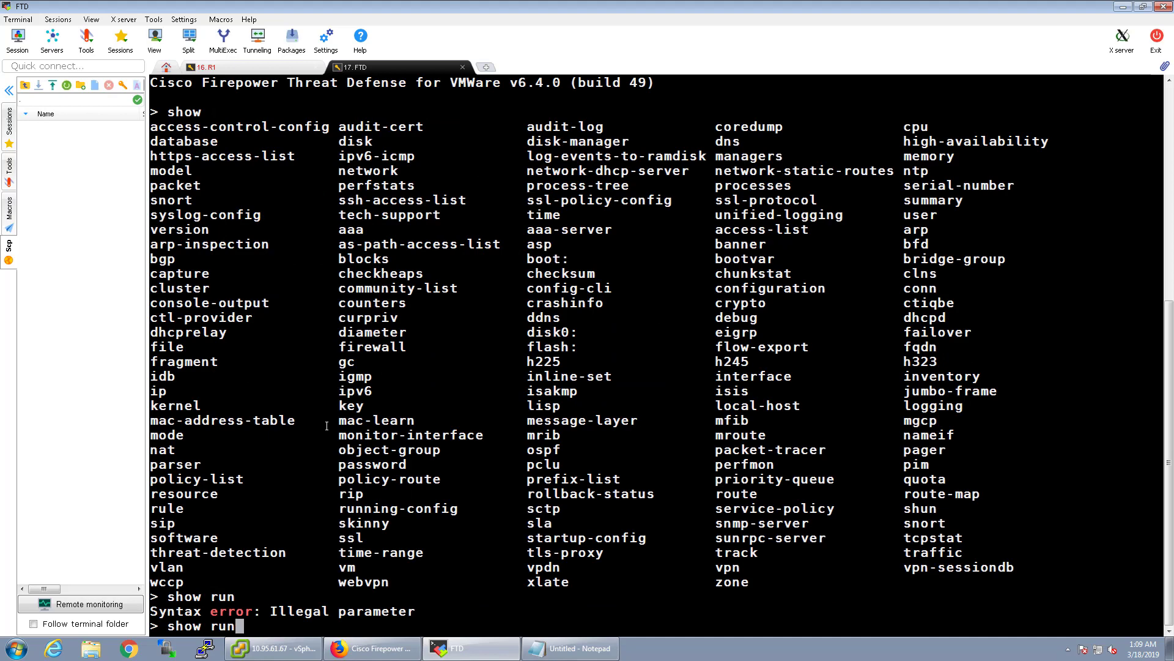
pyautogui.press('Tab')
pyautogui.press('Return')
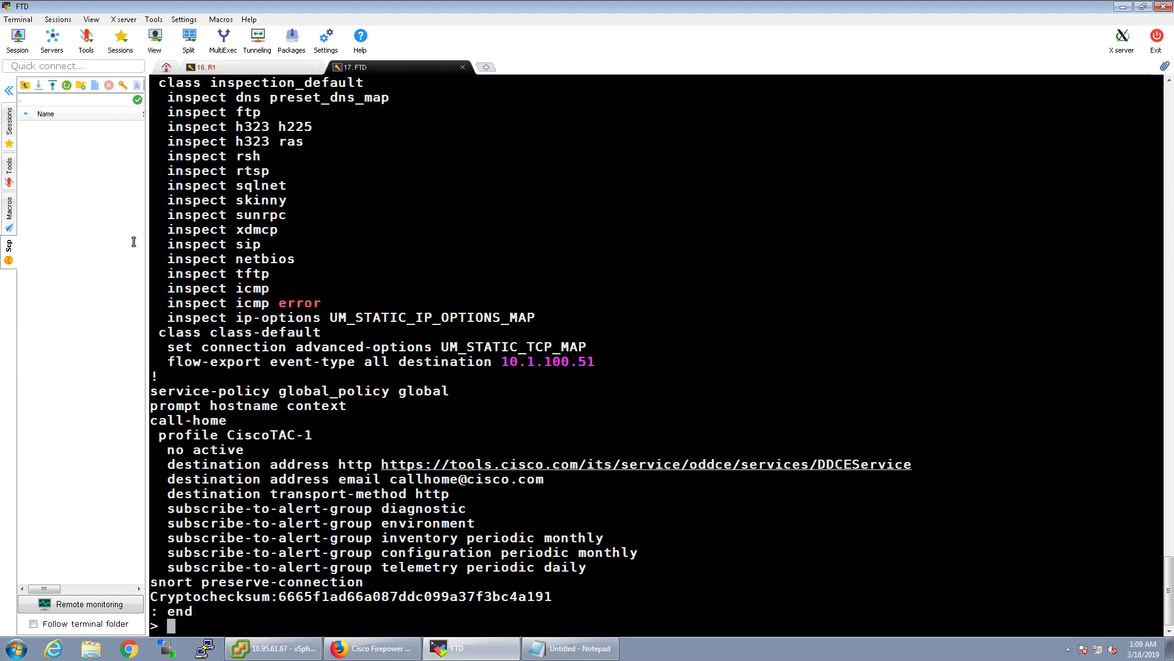
pyautogui.scroll(3, 334, 416)
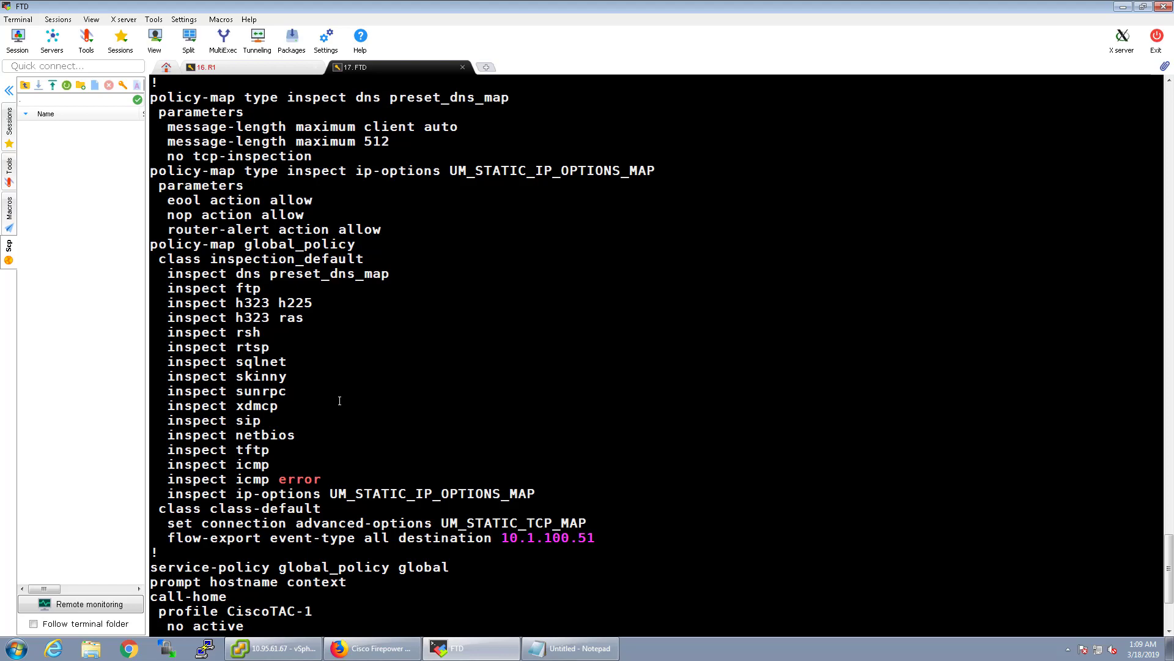
pyautogui.scroll(8, 339, 401)
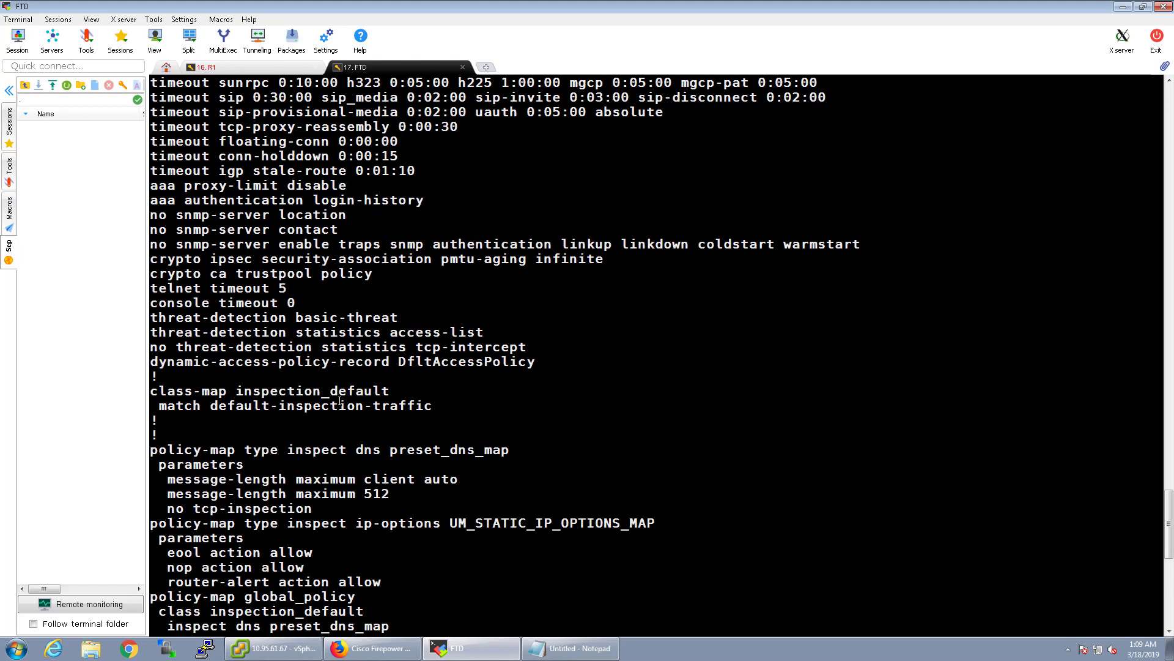
pyautogui.scroll(3, 340, 400)
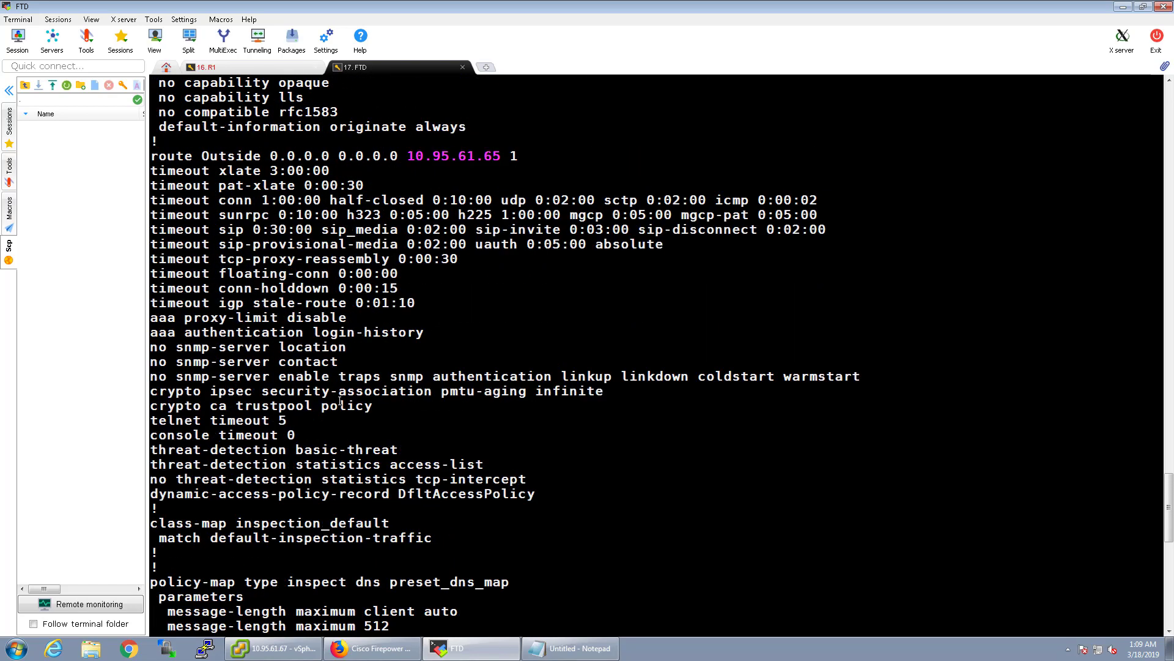
pyautogui.scroll(11, 340, 401)
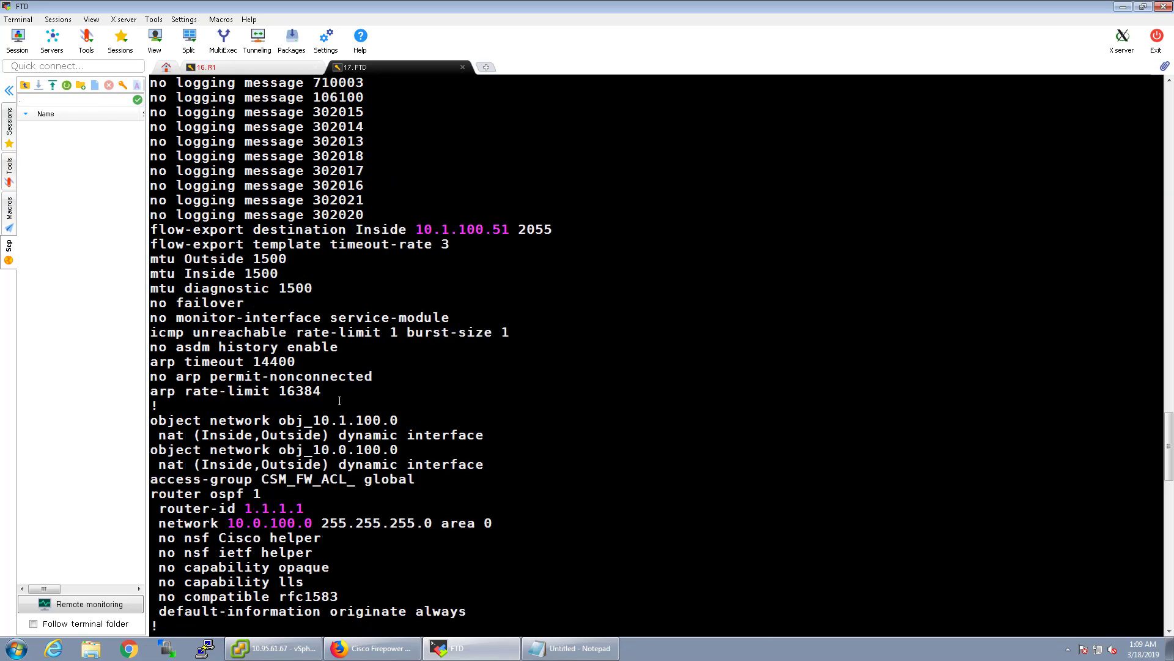
pyautogui.scroll(4, 340, 401)
pyautogui.scroll(-12, 340, 401)
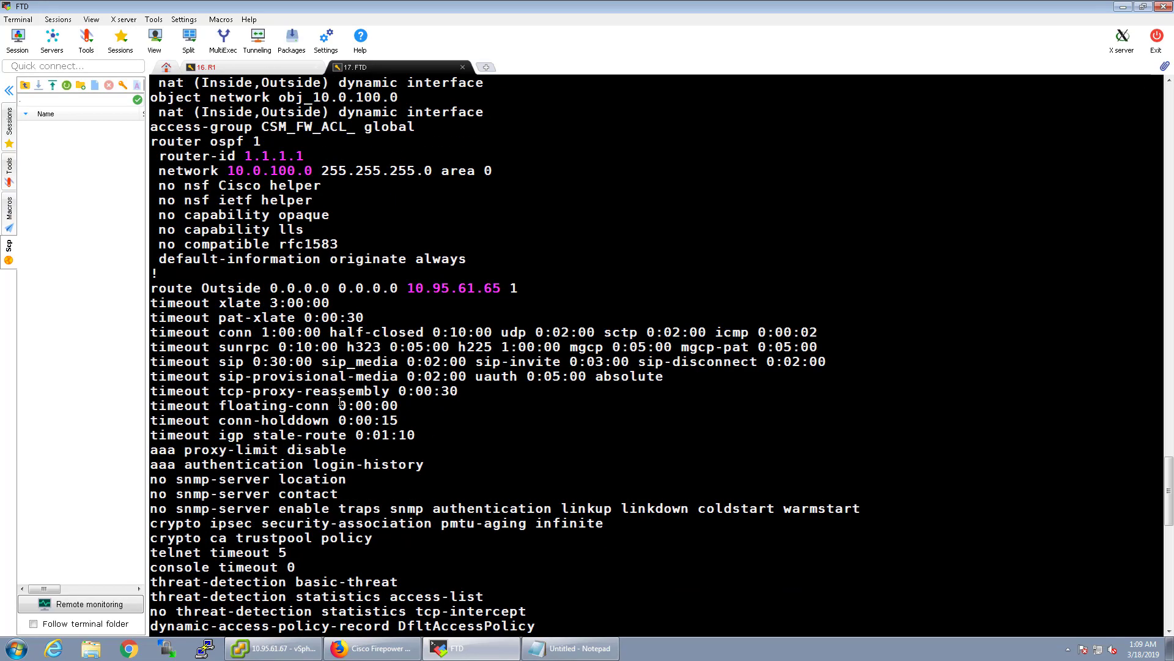
pyautogui.scroll(-15, 340, 401)
pyautogui.scroll(2, 344, 407)
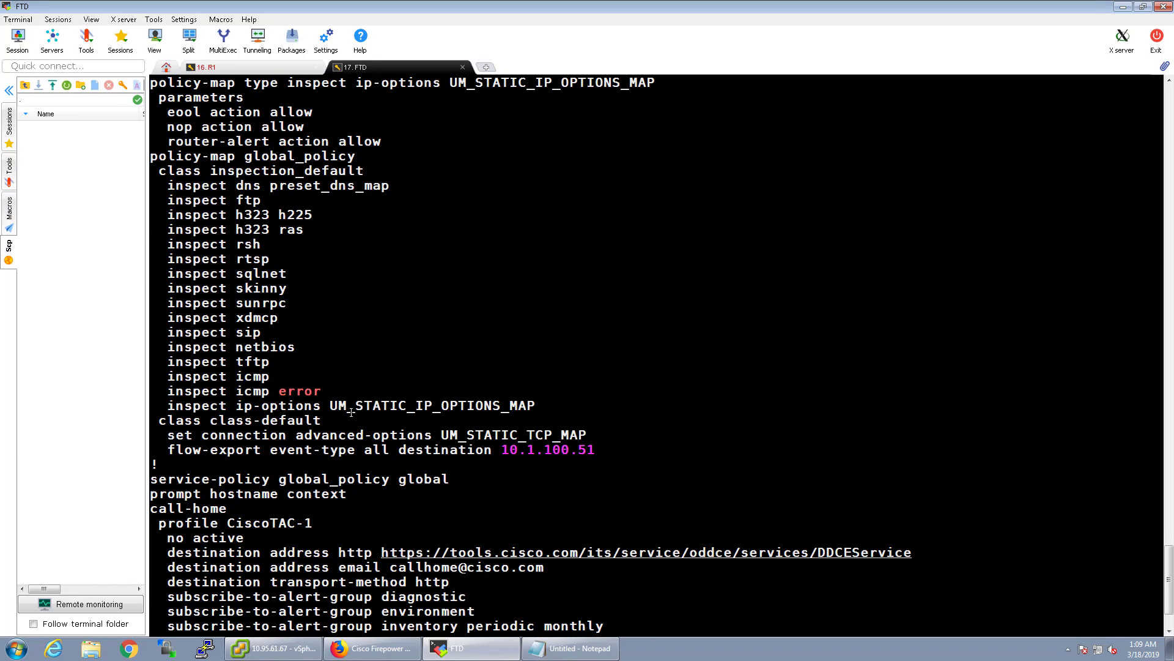
# Run 'show running-config | include flow' and highlight the flow-export destination 10.1.100.51 line.
pyautogui.press('Up')
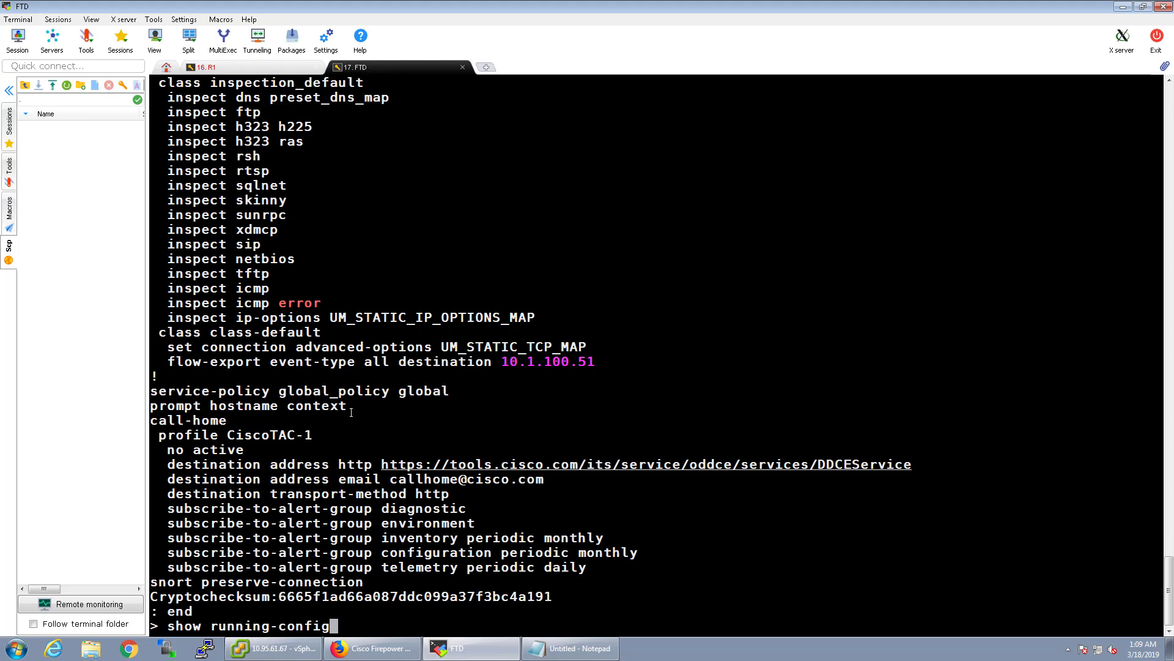
pyautogui.write('?')
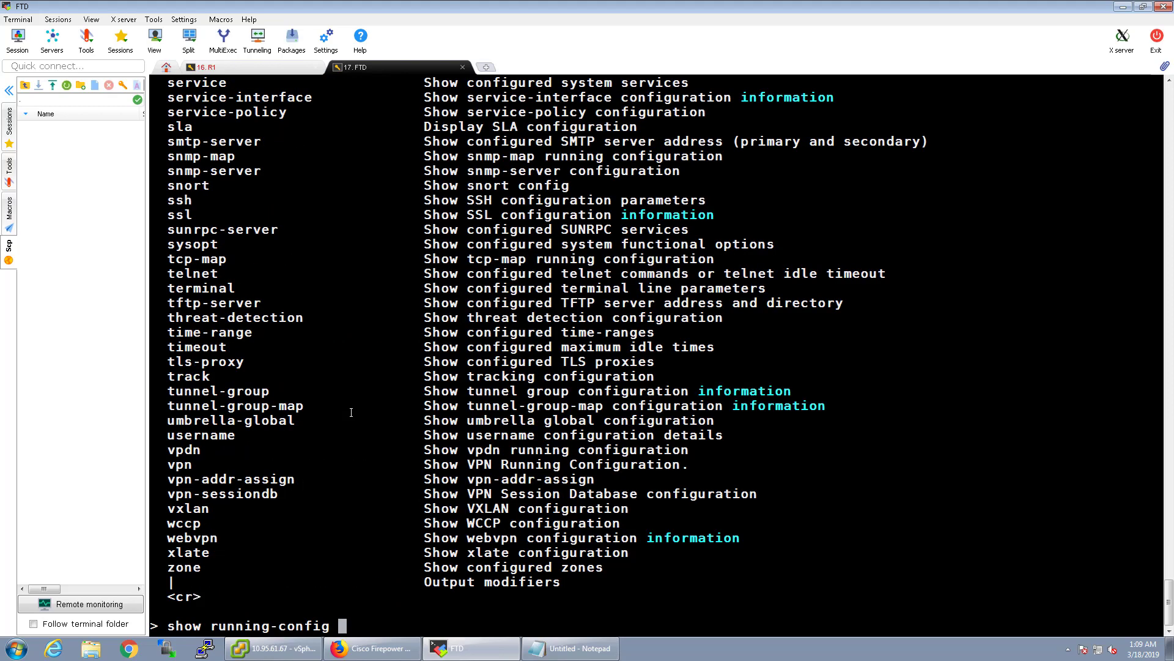
pyautogui.write('| flow')
pyautogui.press('Return')
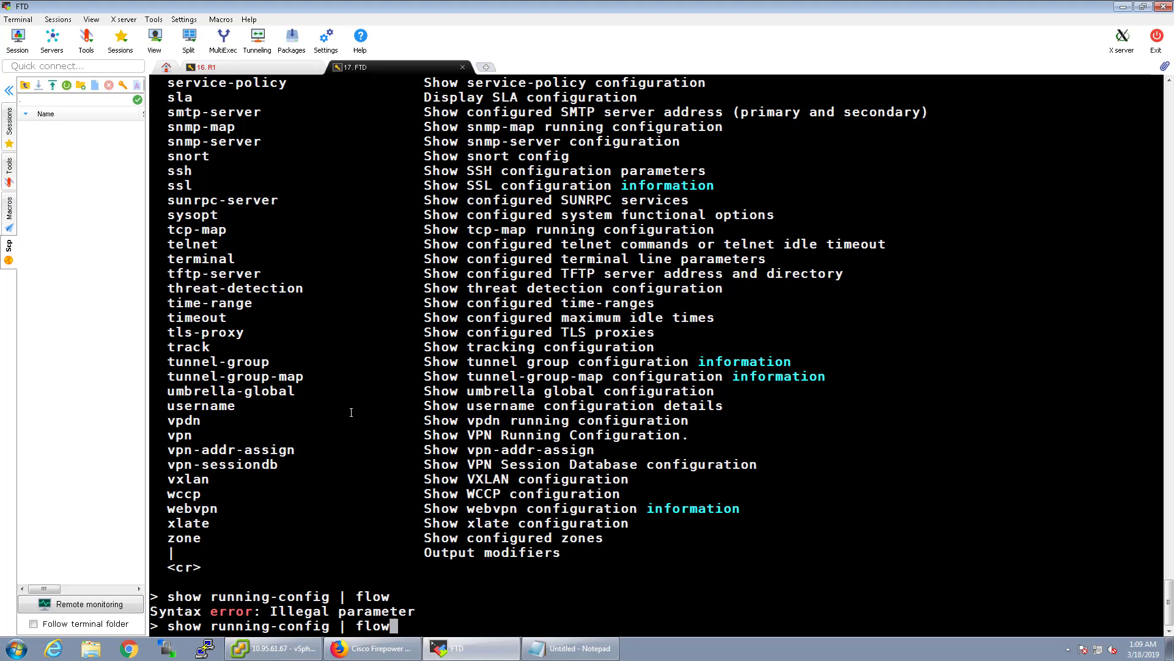
pyautogui.press('BackSpace')
pyautogui.press('BackSpace')
pyautogui.press('BackSpace')
pyautogui.write('include flow')
pyautogui.press('Return')
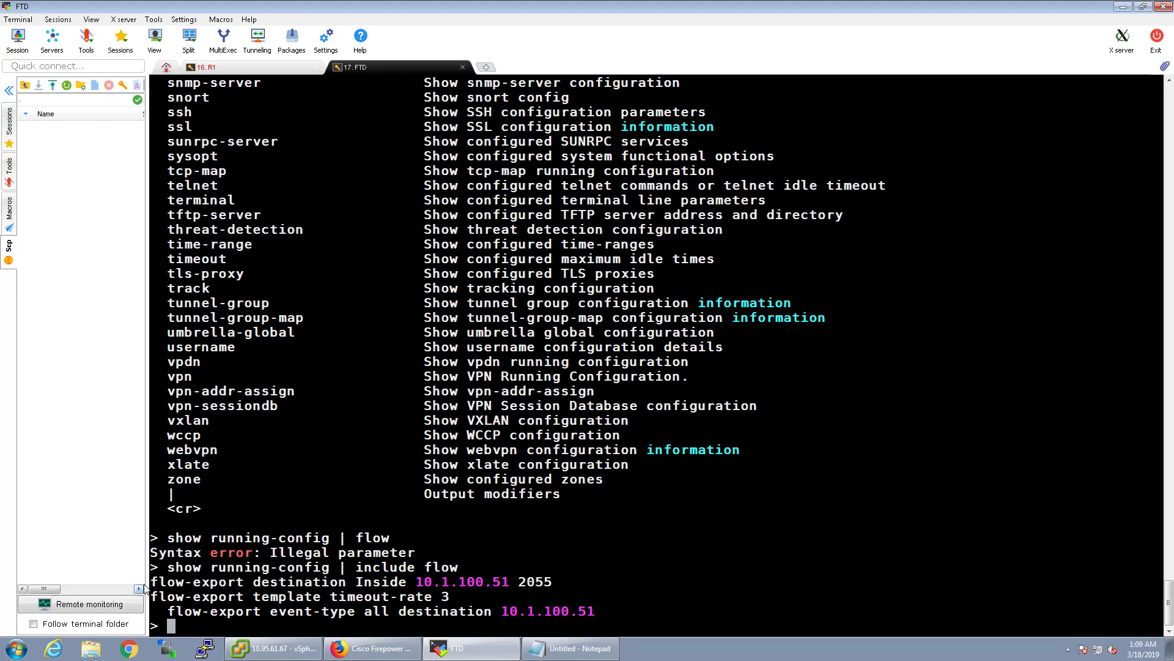
pyautogui.moveTo(151, 581); pyautogui.dragTo(596, 610)
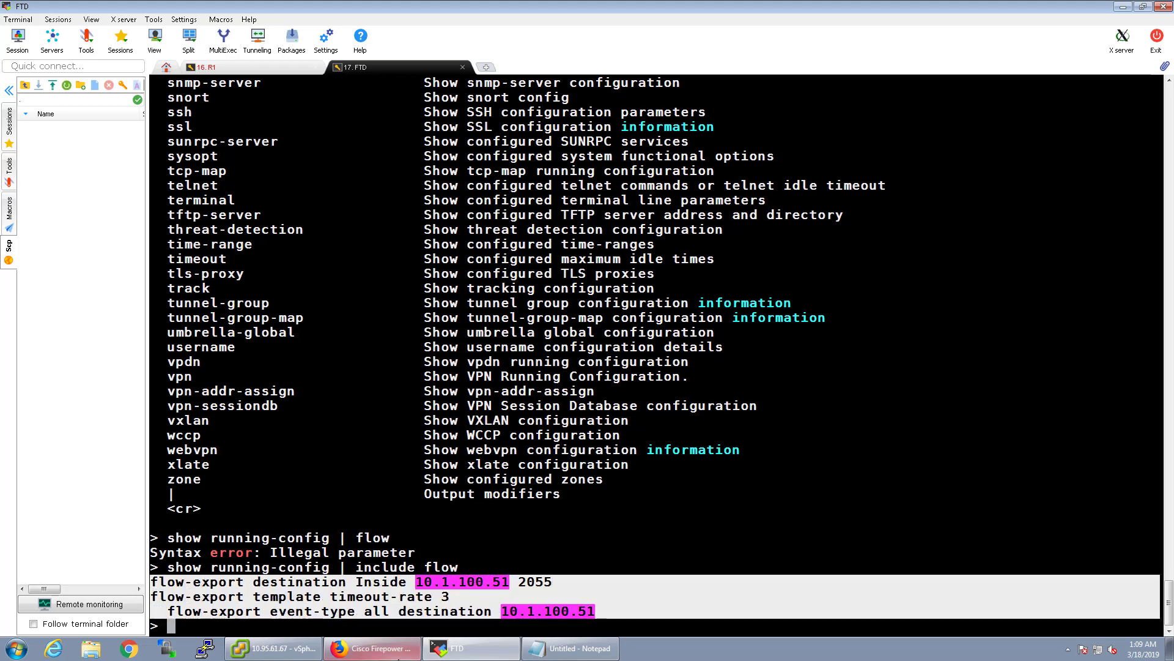
pyautogui.scroll(7, 334, 435)
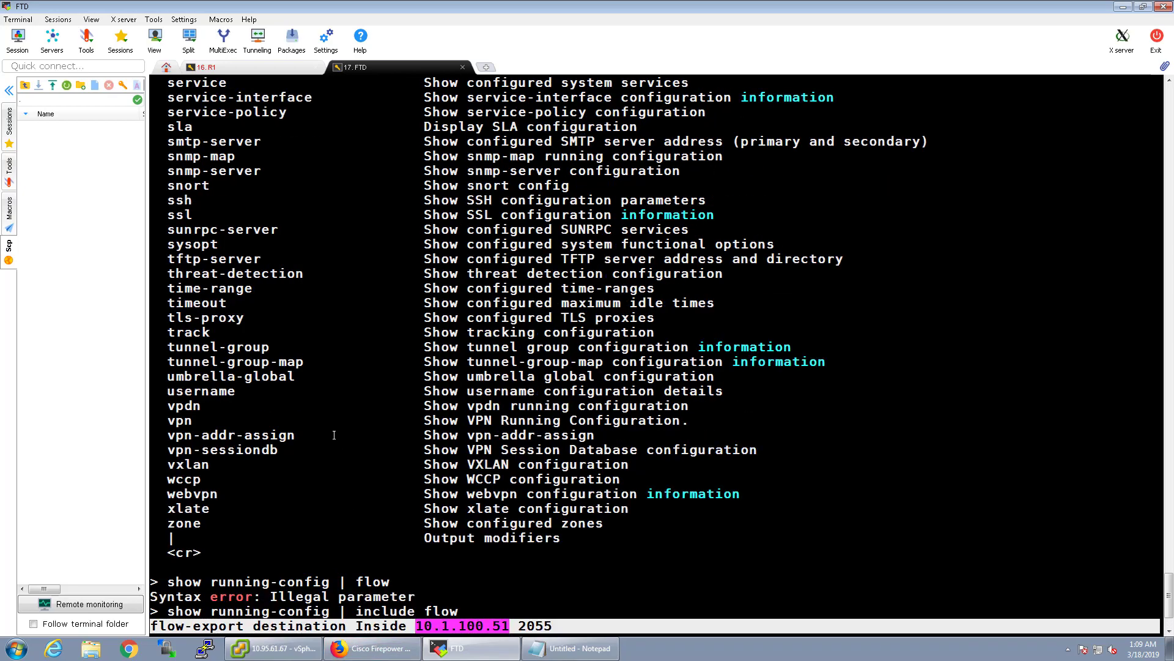
pyautogui.scroll(15, 334, 435)
pyautogui.scroll(-12, 323, 421)
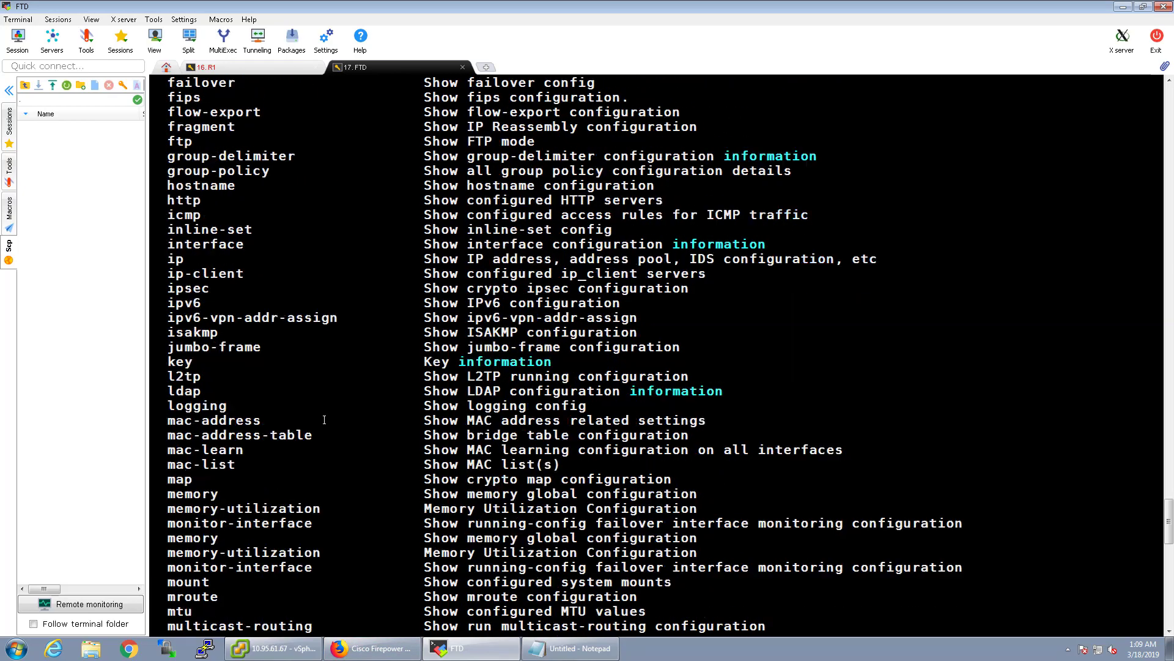
pyautogui.scroll(-10, 323, 421)
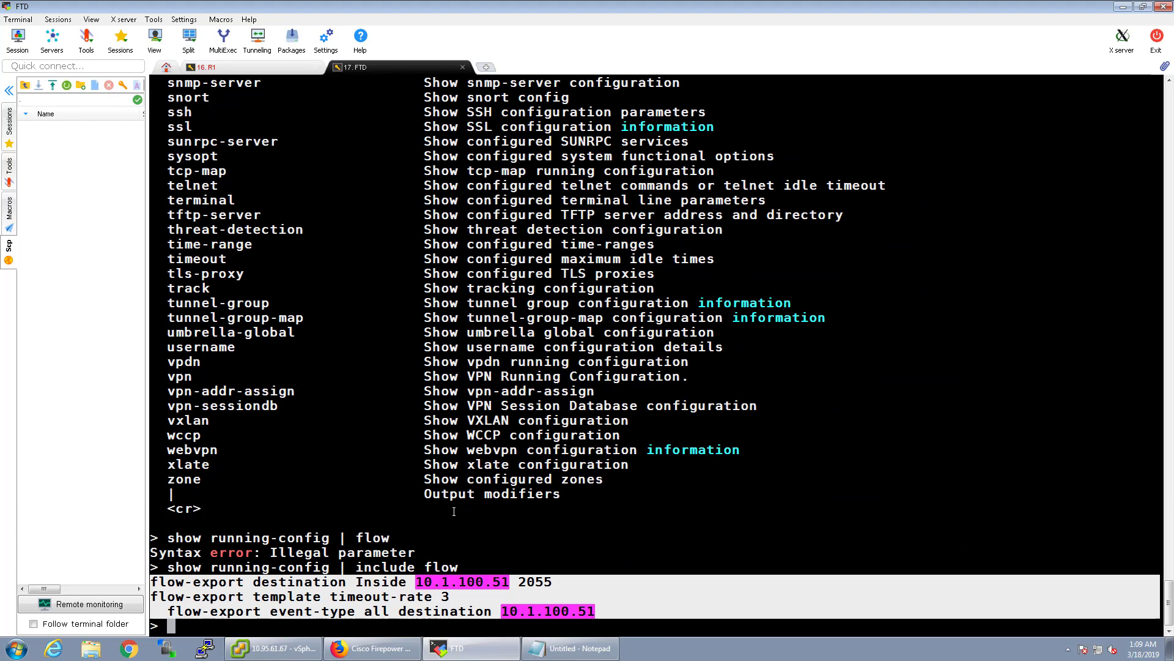
# Print the full running config and highlight the class-default flow-export event-type lines.
pyautogui.press('Return')
pyautogui.press('Return')
pyautogui.press('Return')
pyautogui.write('show running-config')
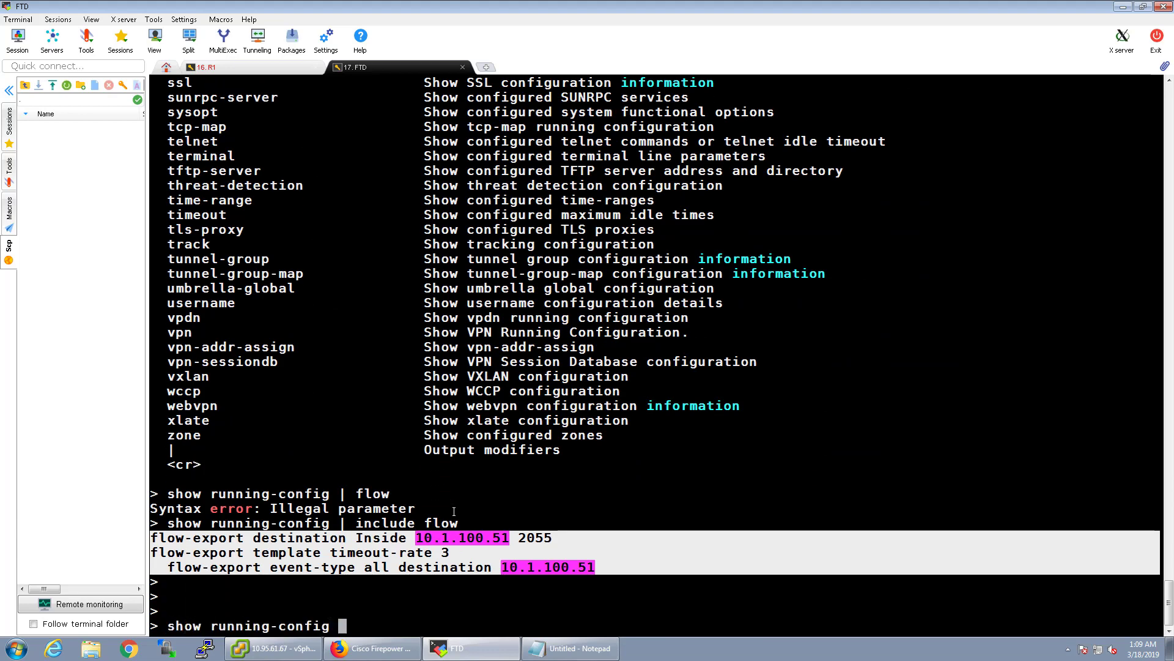
pyautogui.press('Return')
pyautogui.scroll(7, 505, 559)
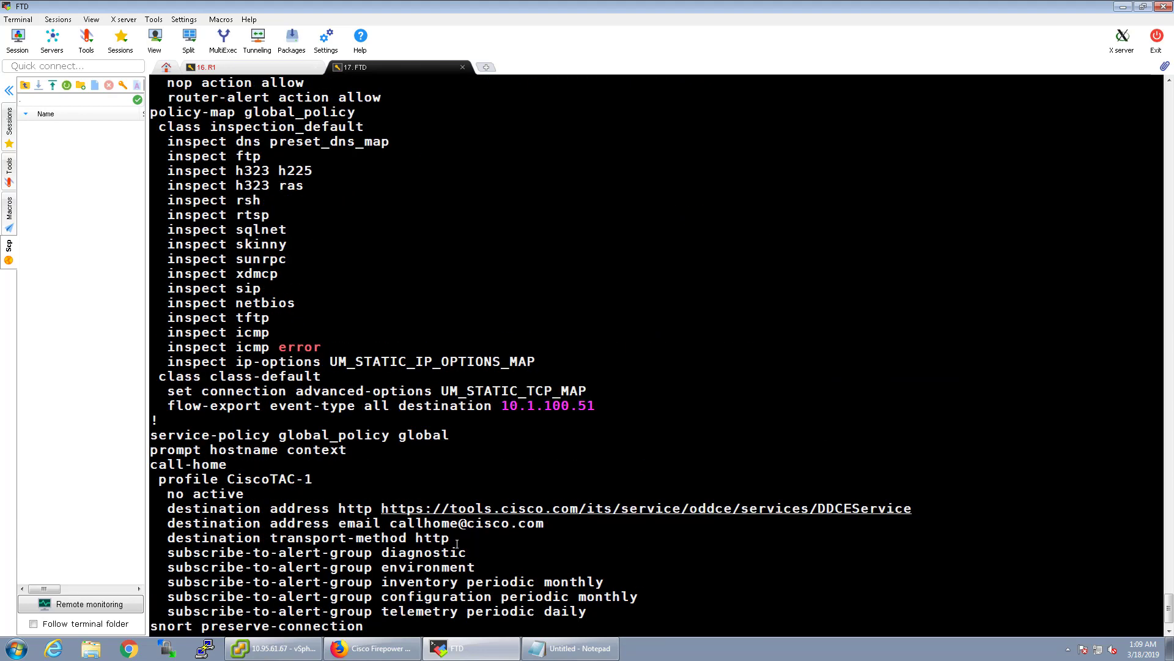
pyautogui.scroll(1, 196, 392)
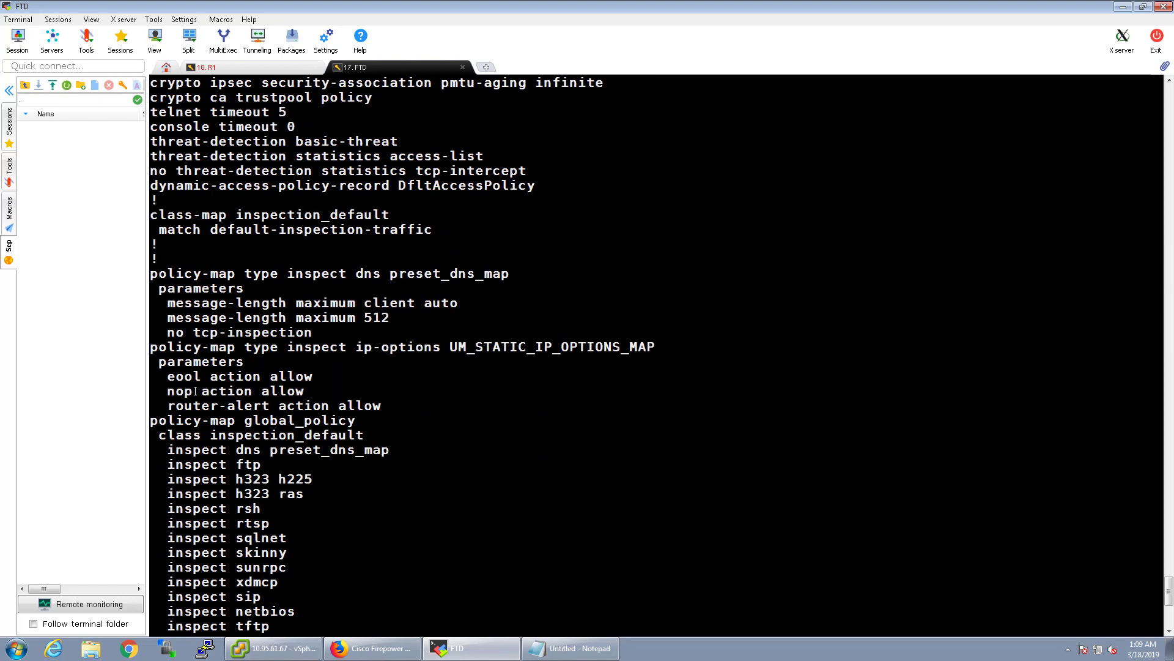
pyautogui.scroll(-4, 196, 400)
pyautogui.scroll(3, 197, 410)
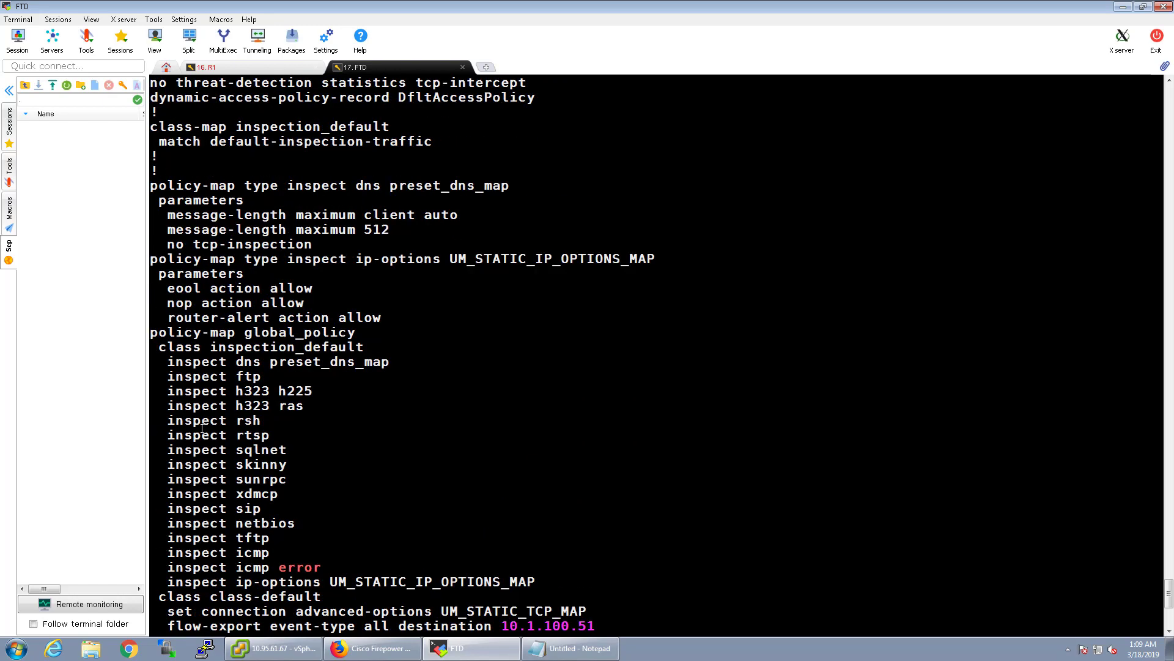
pyautogui.scroll(-3, 197, 409)
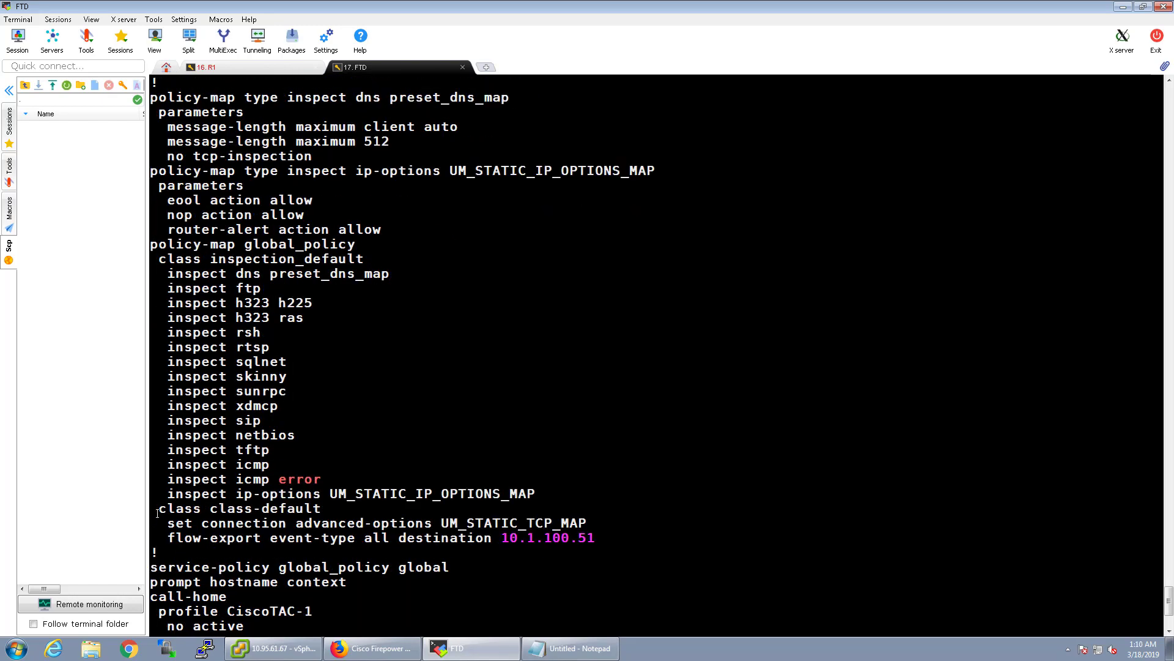
pyautogui.moveTo(151, 510); pyautogui.dragTo(606, 534)
pyautogui.click(331, 533)
pyautogui.moveTo(167, 535); pyautogui.dragTo(600, 537)
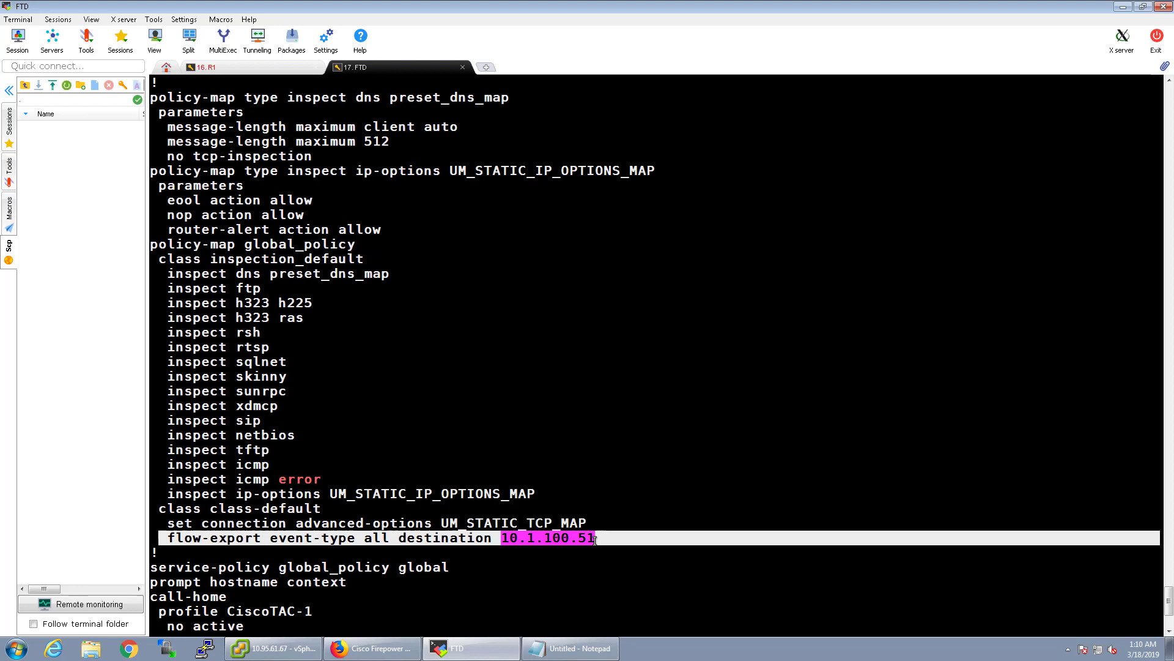
pyautogui.click(500, 548)
# Scroll up to highlight the global flow-export destination and timeout-rate lines.
pyautogui.scroll(2, 500, 552)
pyautogui.scroll(9, 500, 551)
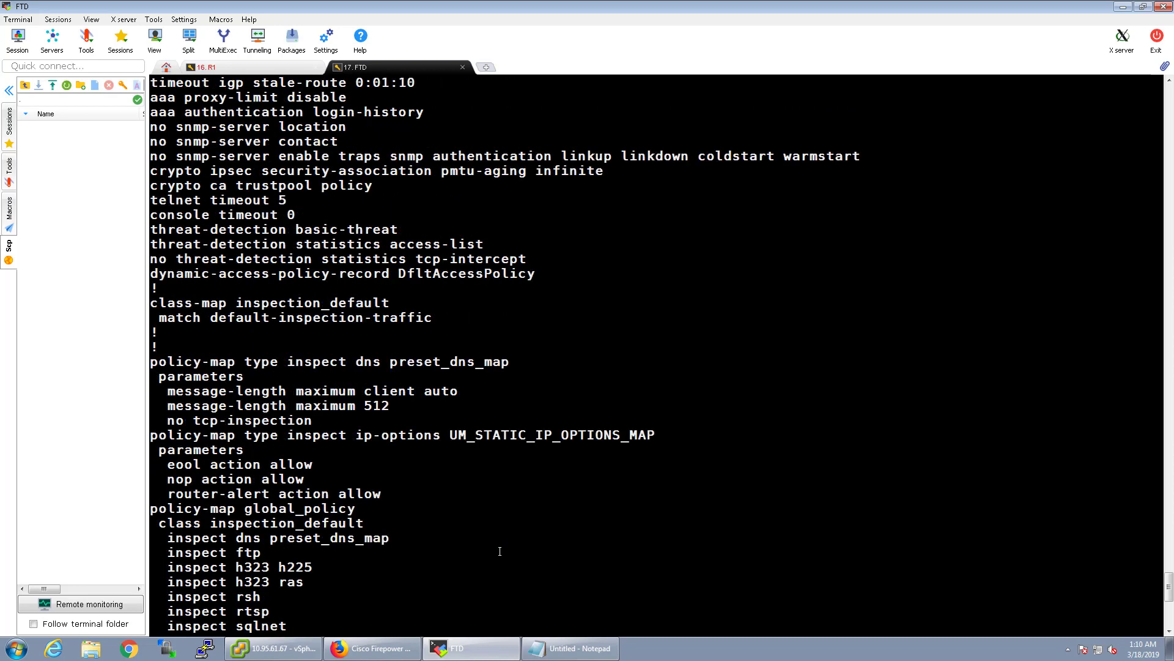
pyautogui.scroll(7, 305, 208)
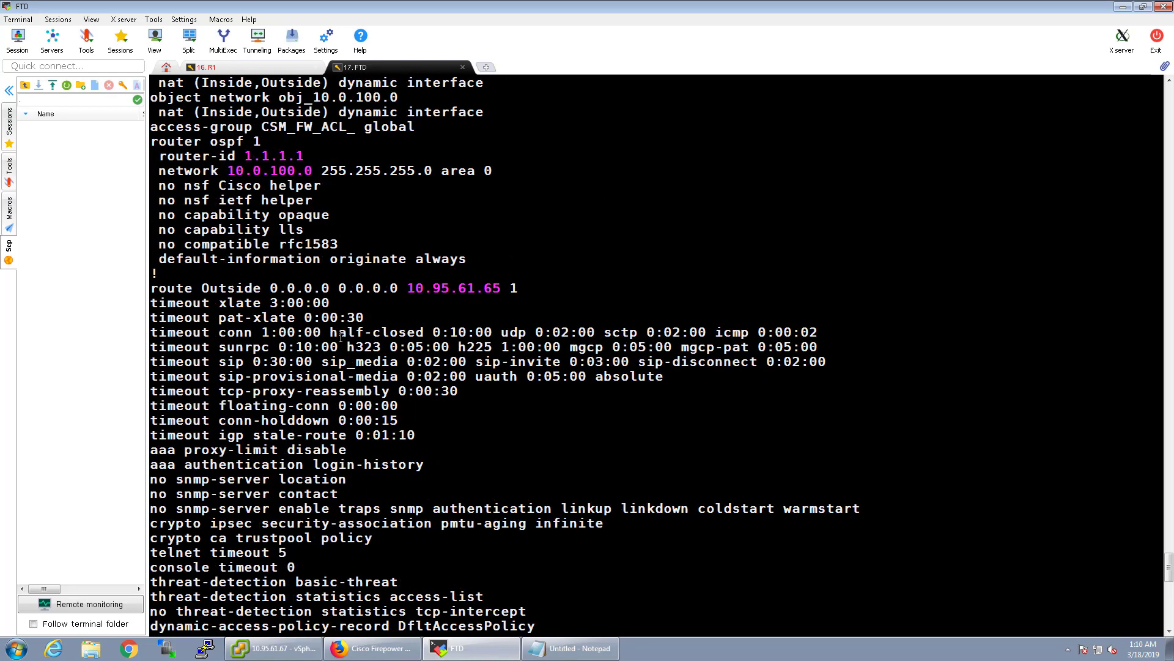
pyautogui.scroll(2, 293, 311)
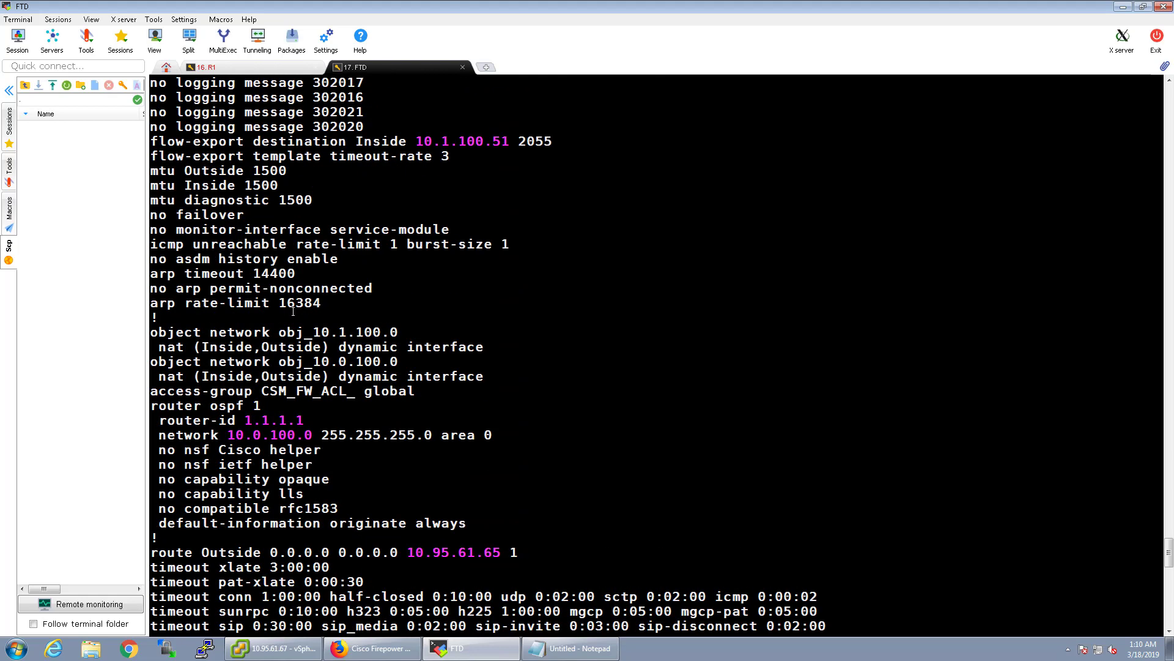
pyautogui.scroll(3, 207, 274)
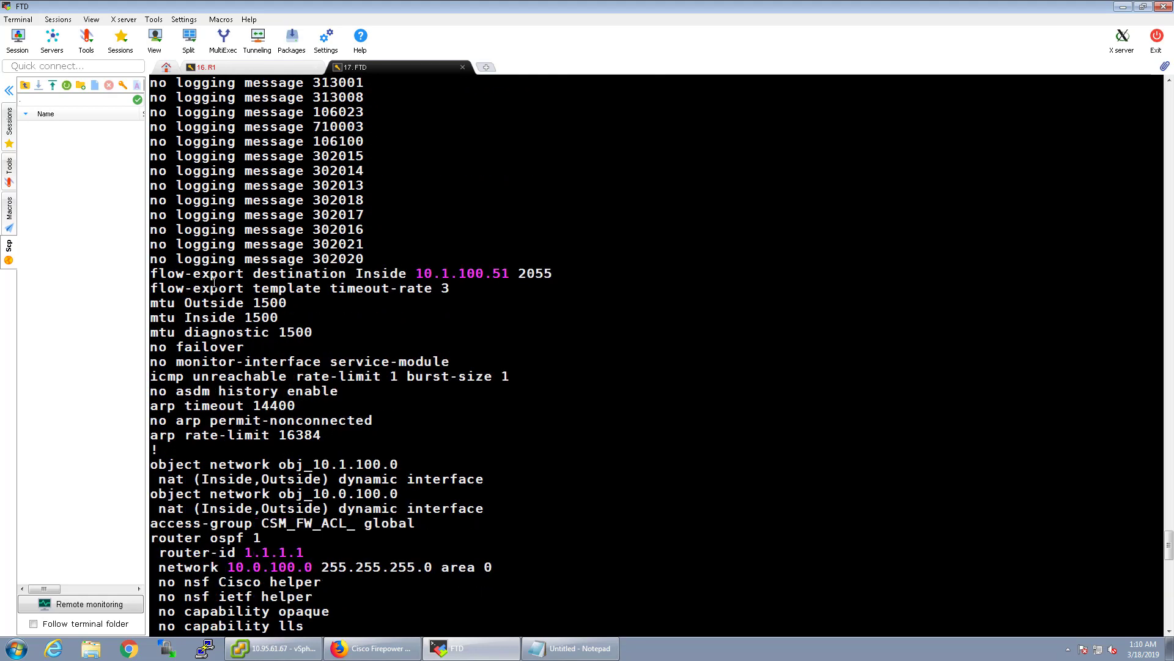
pyautogui.moveTo(151, 273); pyautogui.dragTo(478, 286)
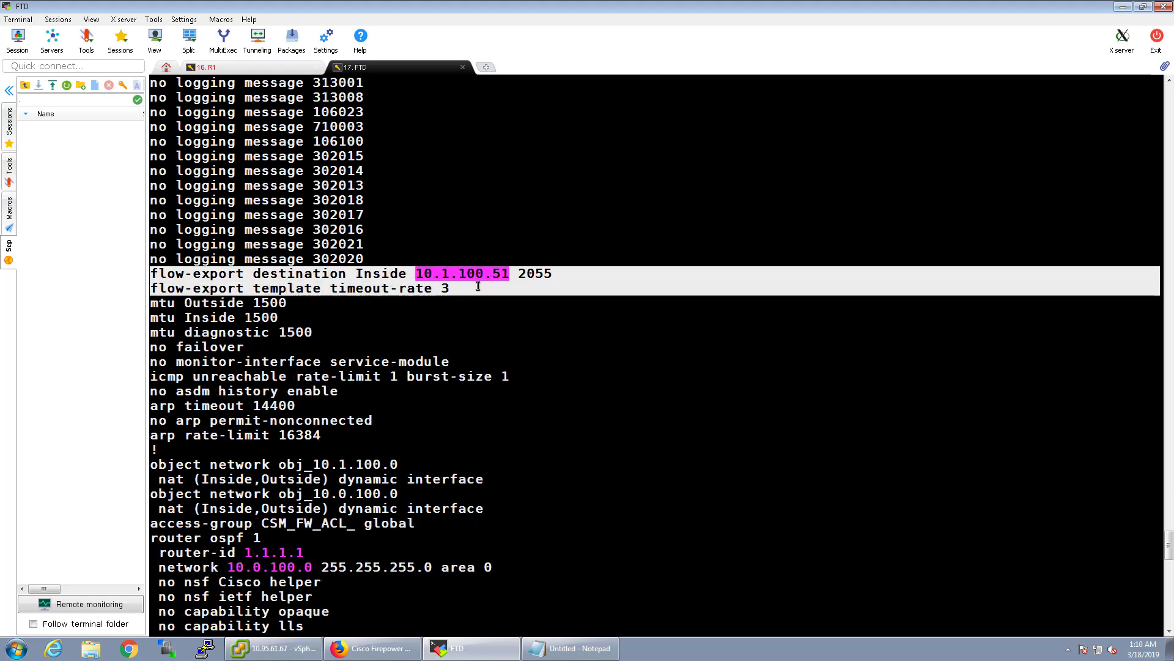
pyautogui.scroll(3, 462, 381)
pyautogui.scroll(-4, 462, 381)
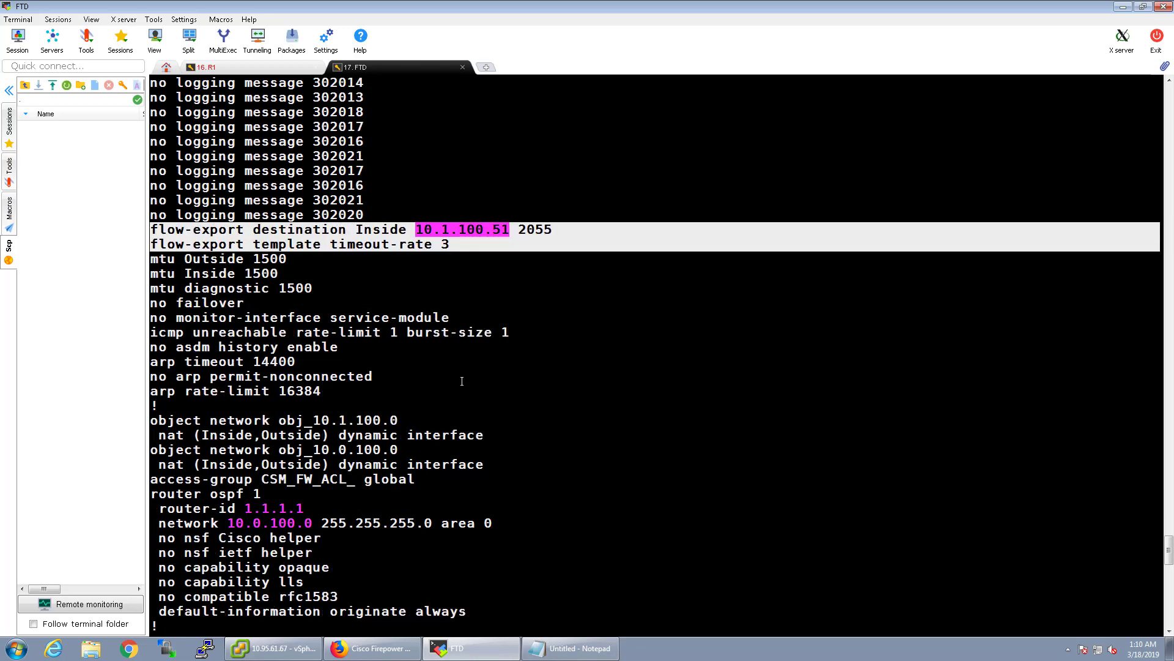
pyautogui.scroll(-10, 461, 381)
# Open the Stealthwatch Monitor > Interfaces page in Firefox.
pyautogui.click(373, 648)
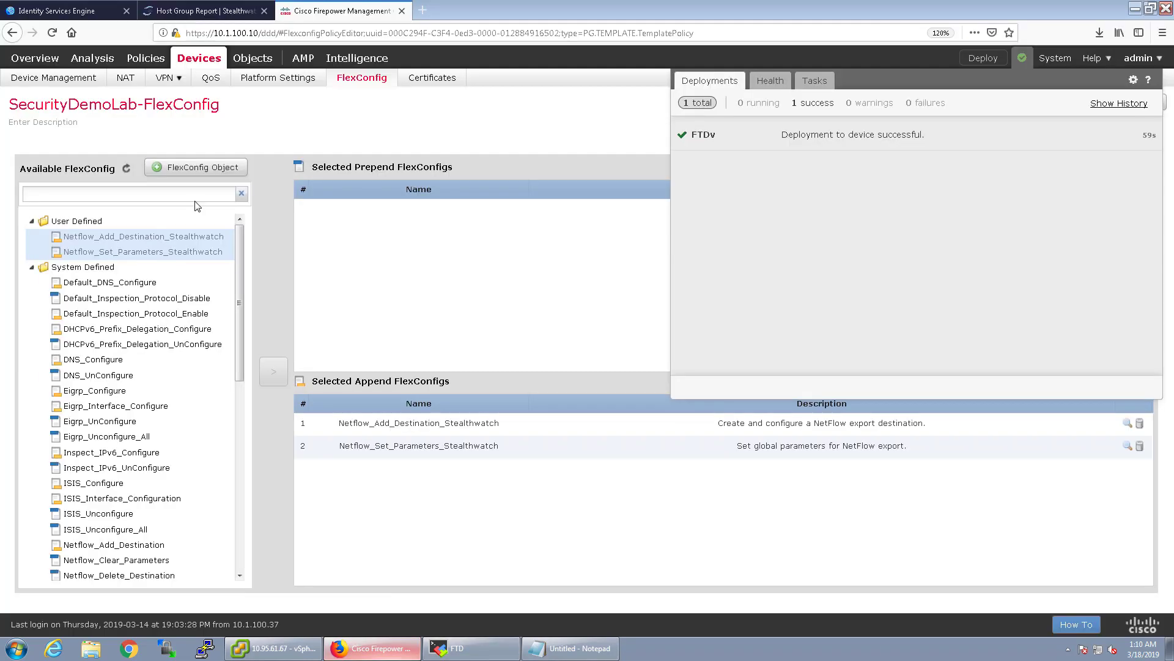
pyautogui.click(192, 10)
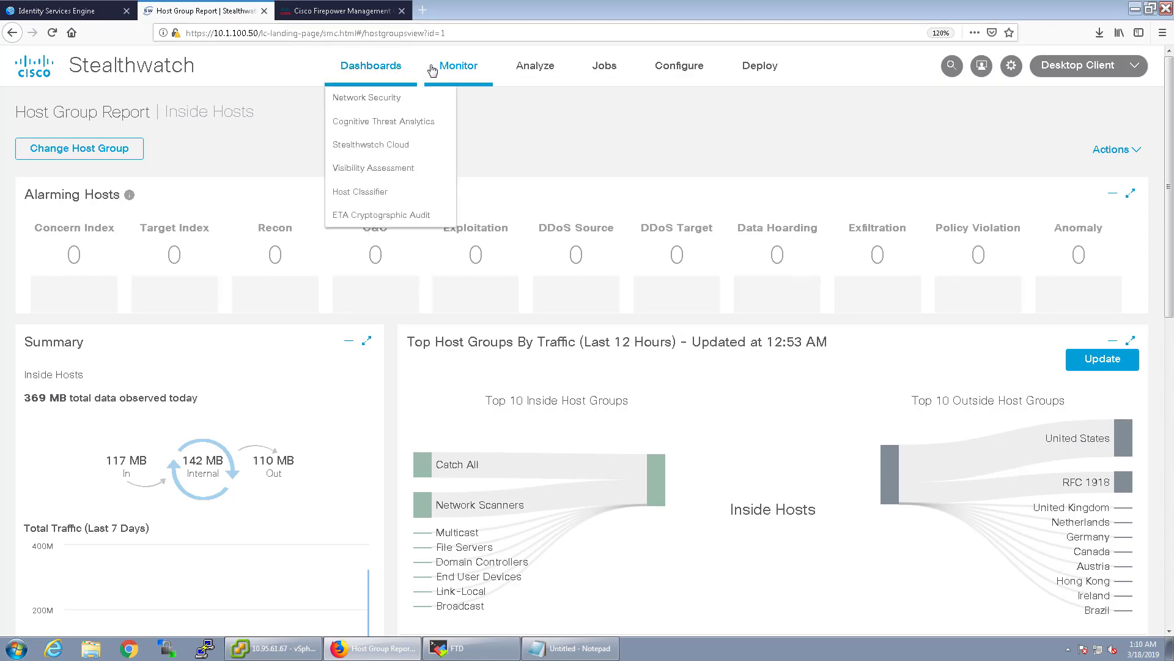
pyautogui.moveTo(432, 70)
pyautogui.click(447, 165)
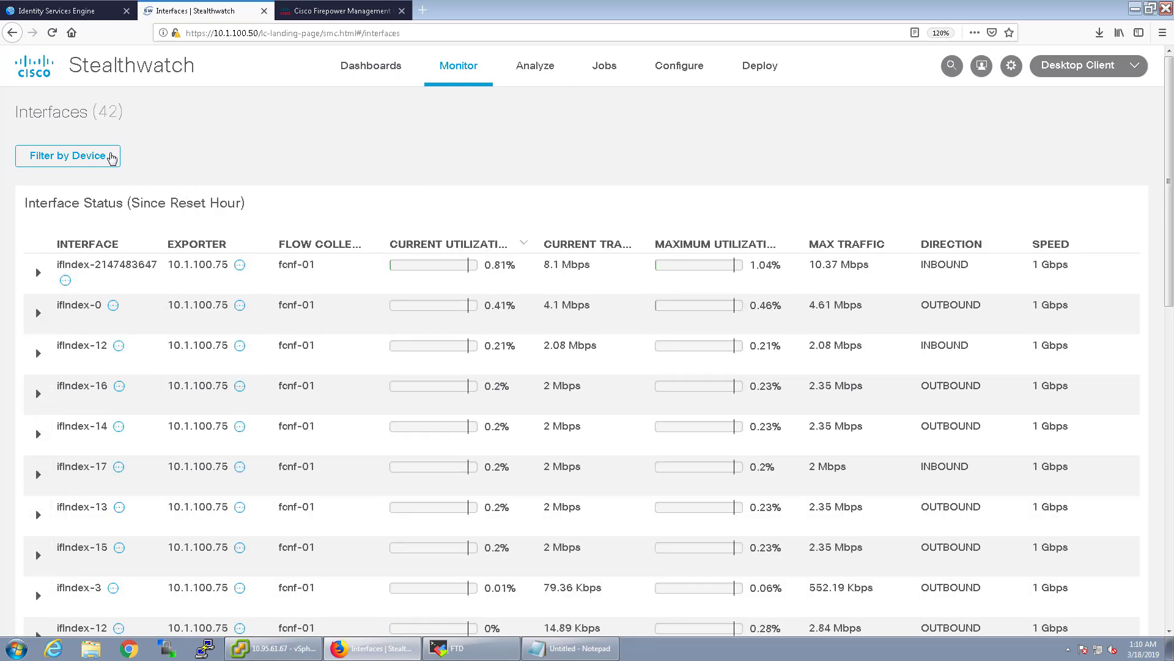
pyautogui.click(111, 158)
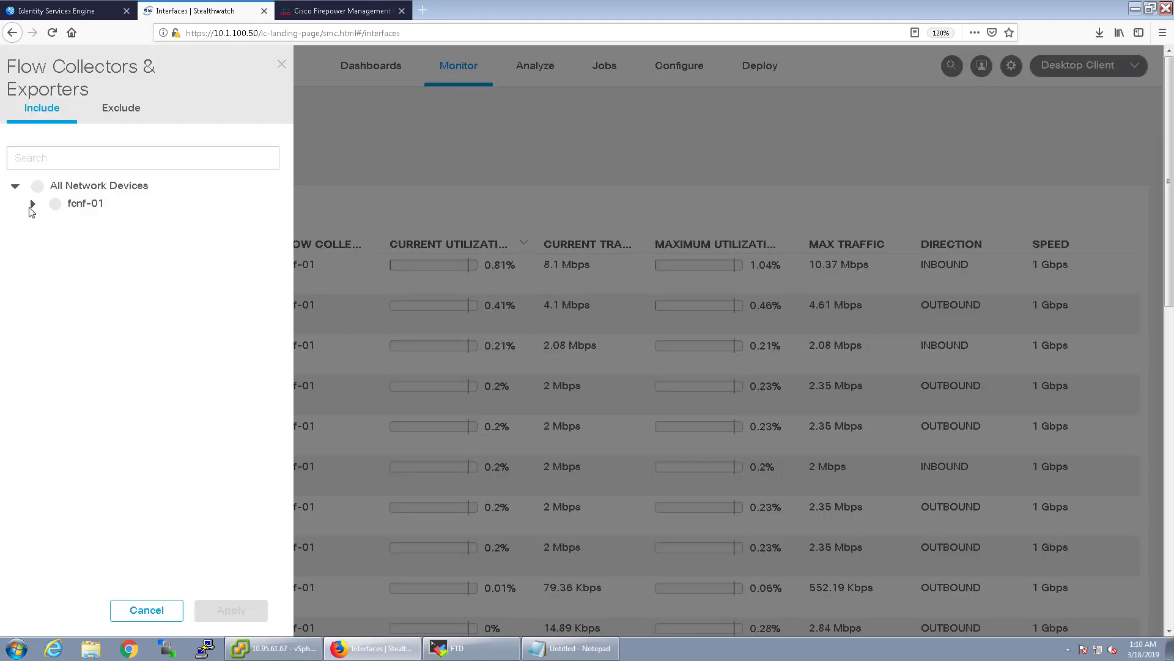
pyautogui.click(32, 204)
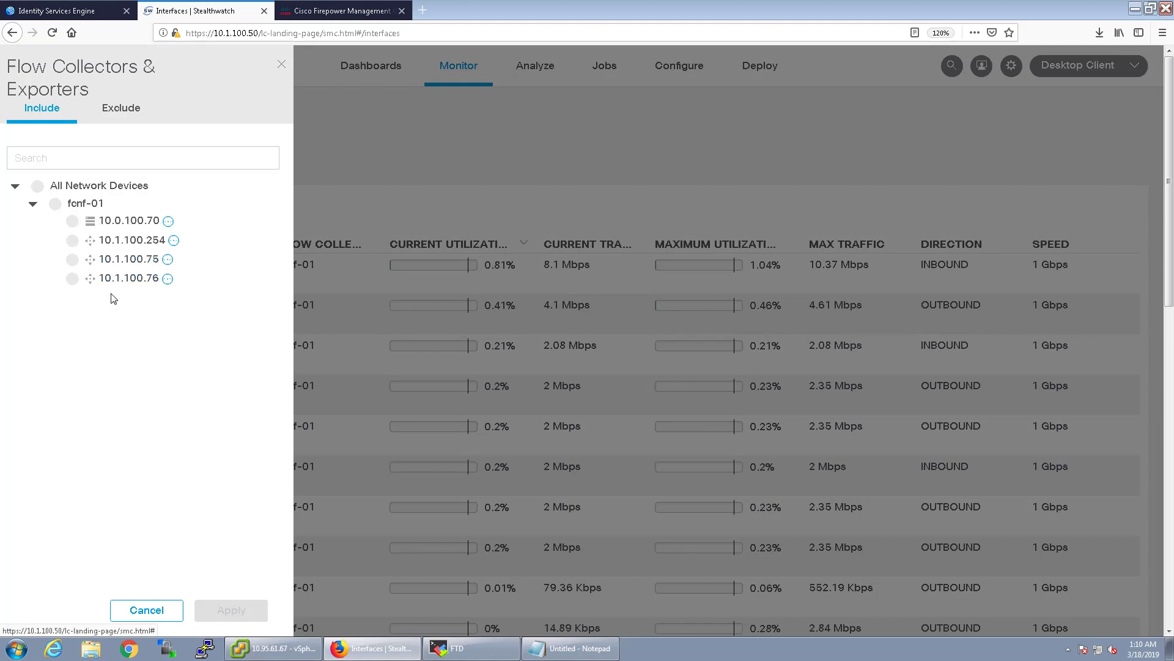
pyautogui.click(71, 220)
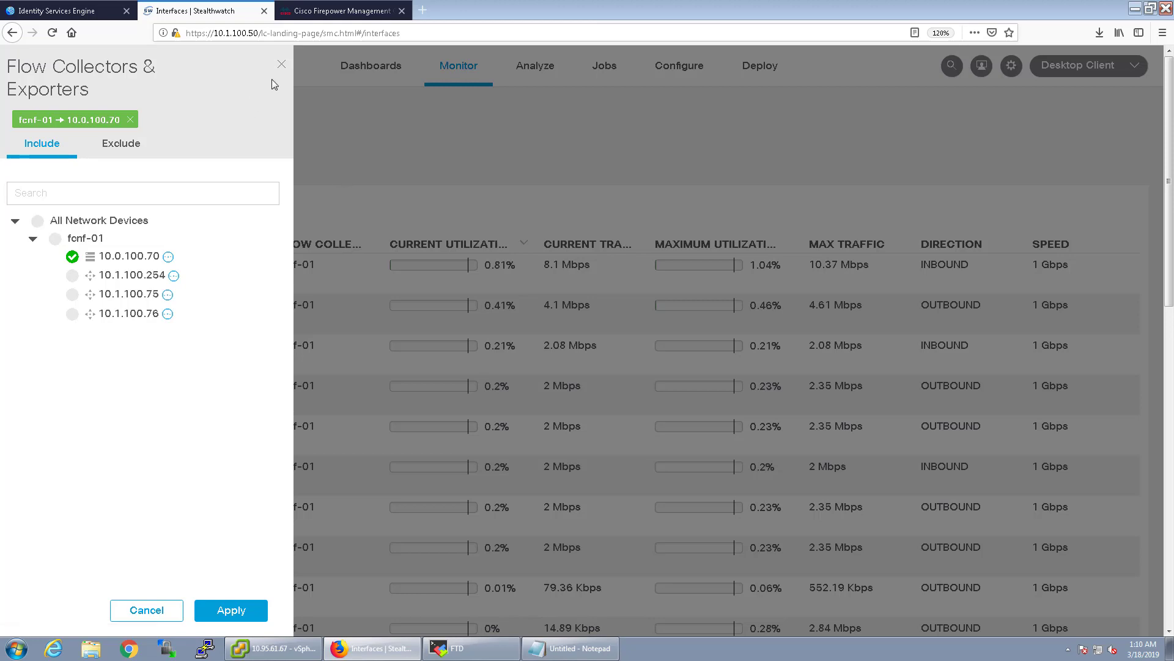
pyautogui.click(282, 63)
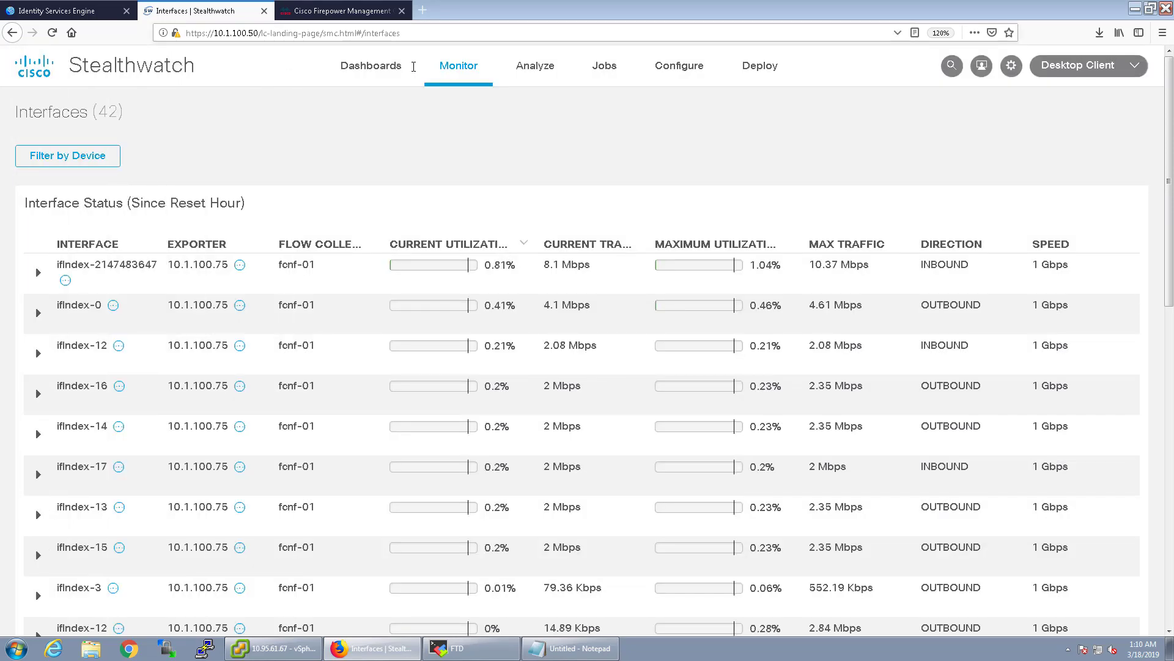